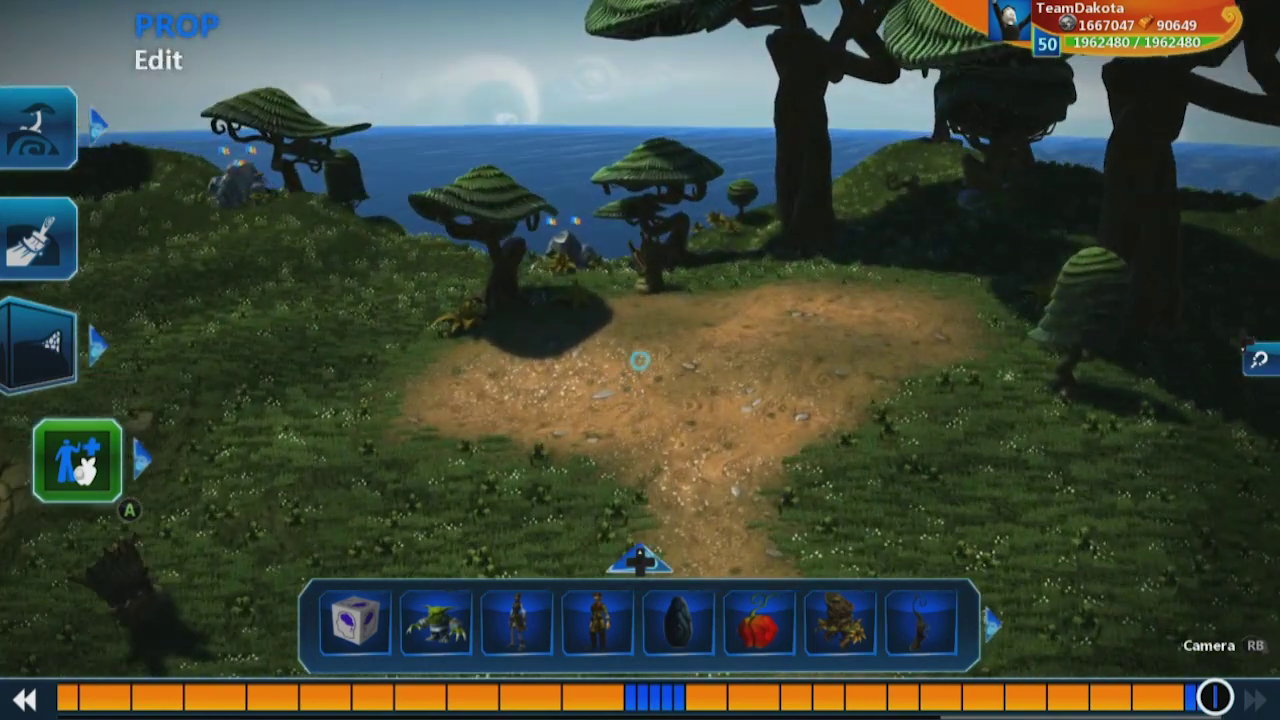
# Place five goblins close together on the dirt patch.
pyautogui.press('Right')
pyautogui.press('Right')
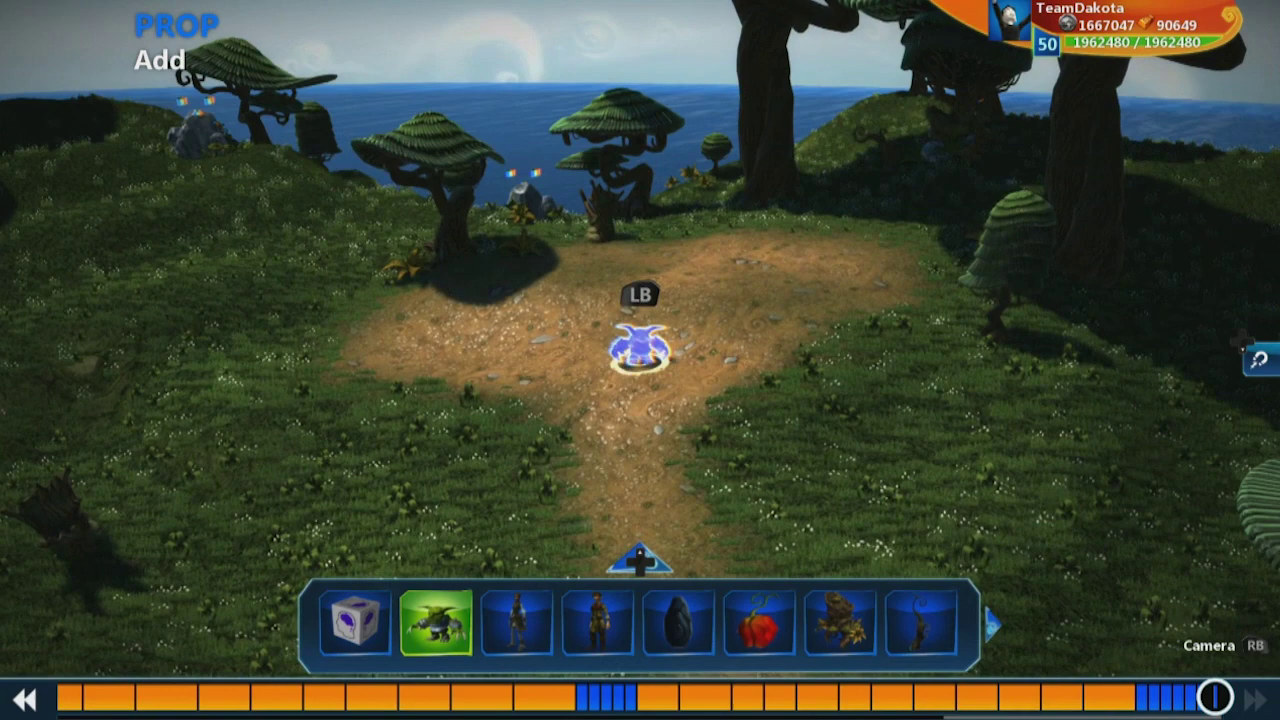
pyautogui.click(639, 350)
pyautogui.press('a')
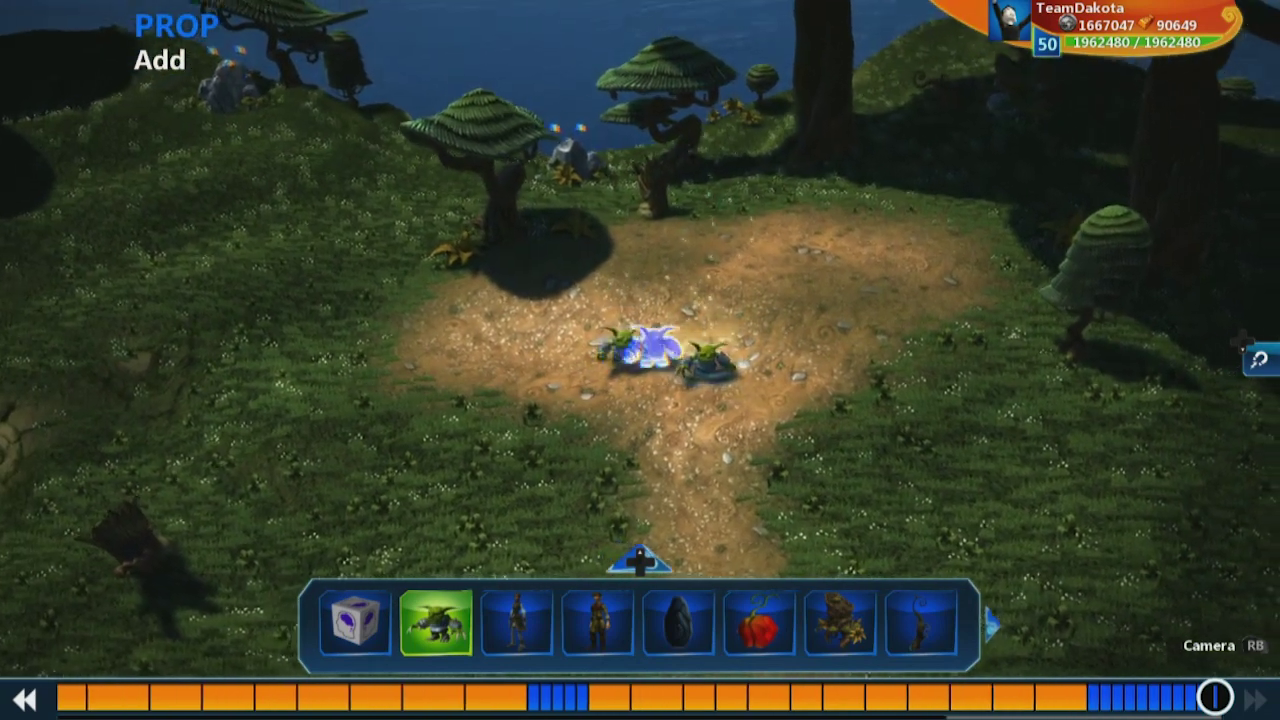
pyautogui.press('a')
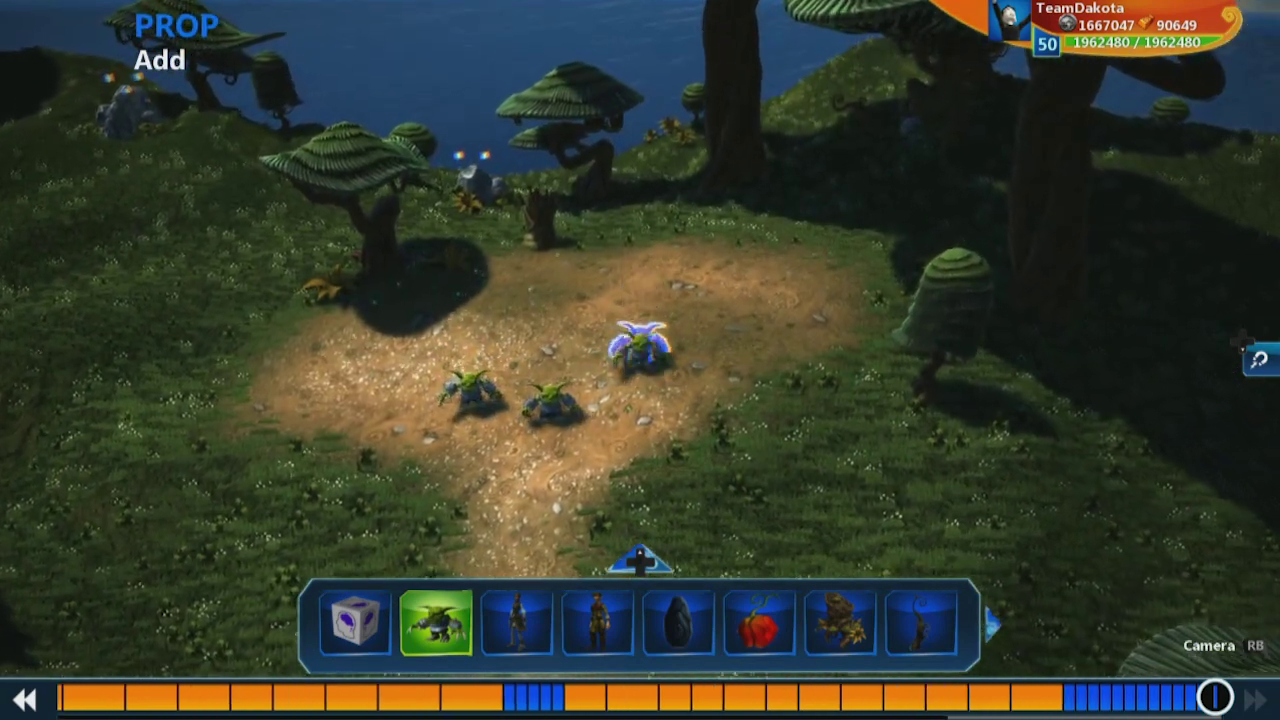
pyautogui.press('a')
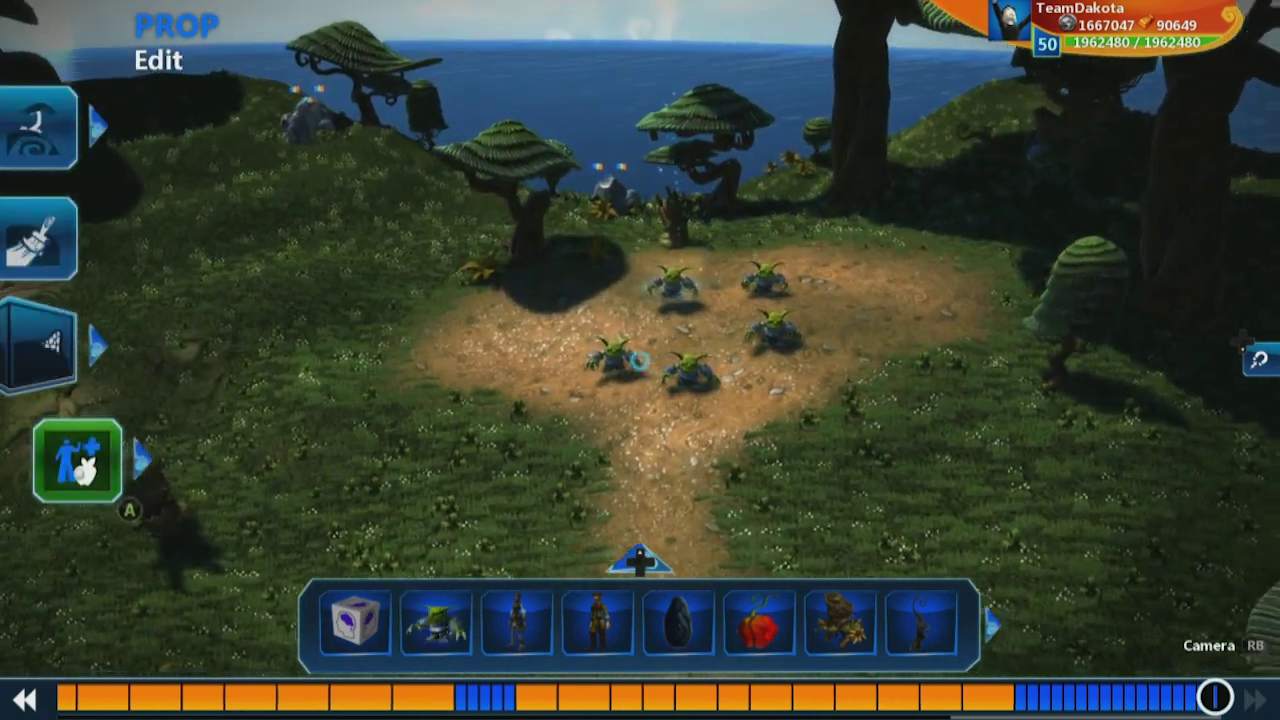
# Examine the code lines on the Seek & Attack page of one goblin's Melee Enemy brain.
pyautogui.press('a')
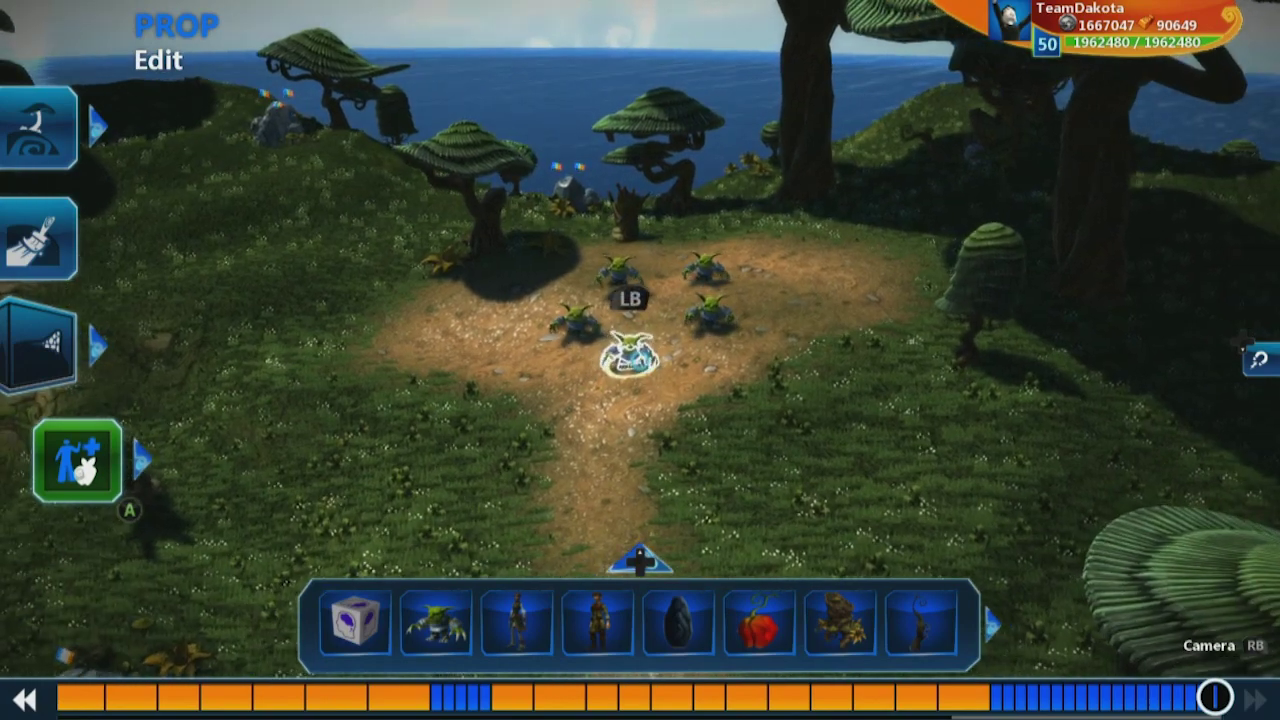
pyautogui.press('y')
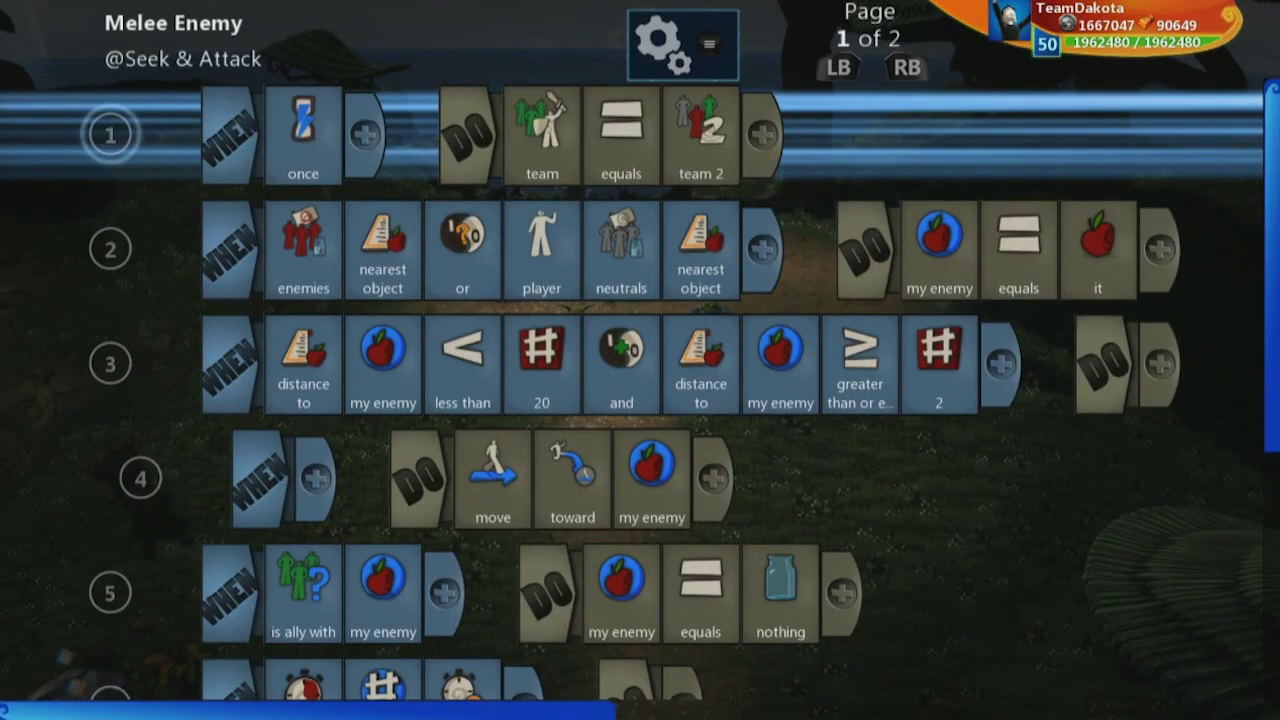
pyautogui.press('Down')
pyautogui.press('Down')
pyautogui.press('Down')
pyautogui.press('Down')
pyautogui.press('Down')
pyautogui.press('Down')
pyautogui.press('Down')
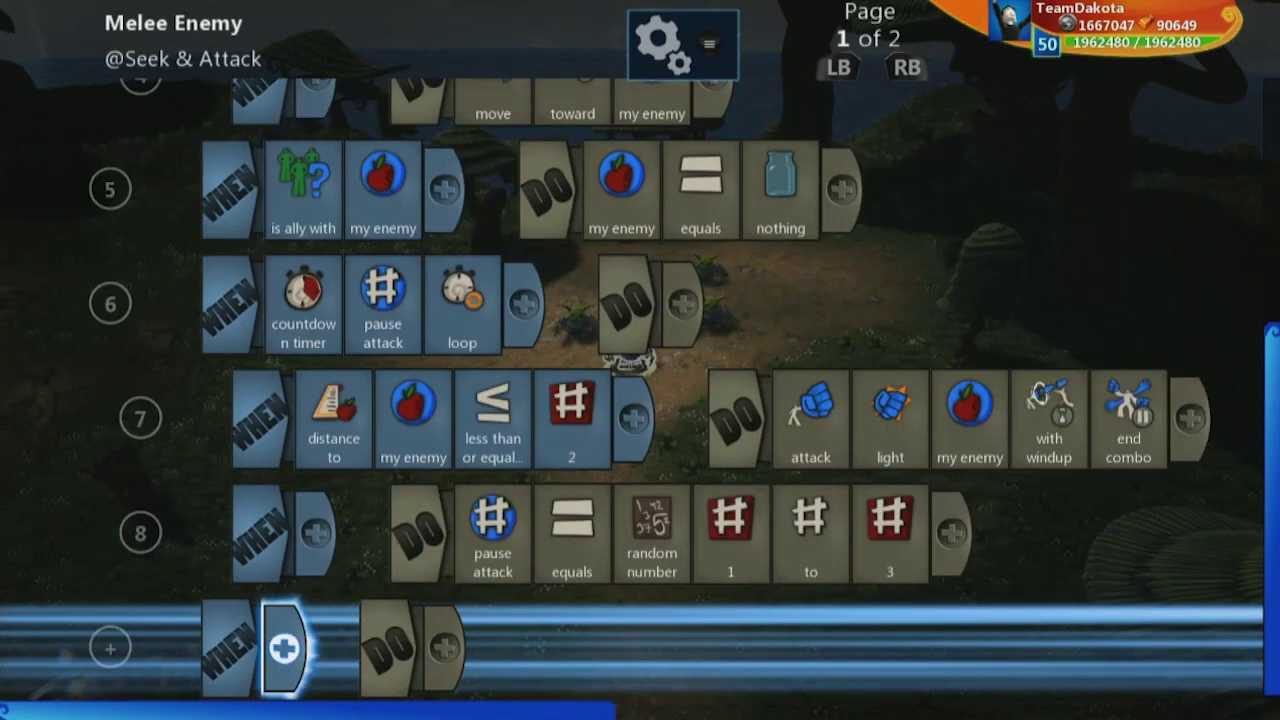
pyautogui.press('Up')
pyautogui.press('Up')
pyautogui.press('Up')
pyautogui.press('Up')
pyautogui.press('Up')
pyautogui.press('Up')
pyautogui.press('Up')
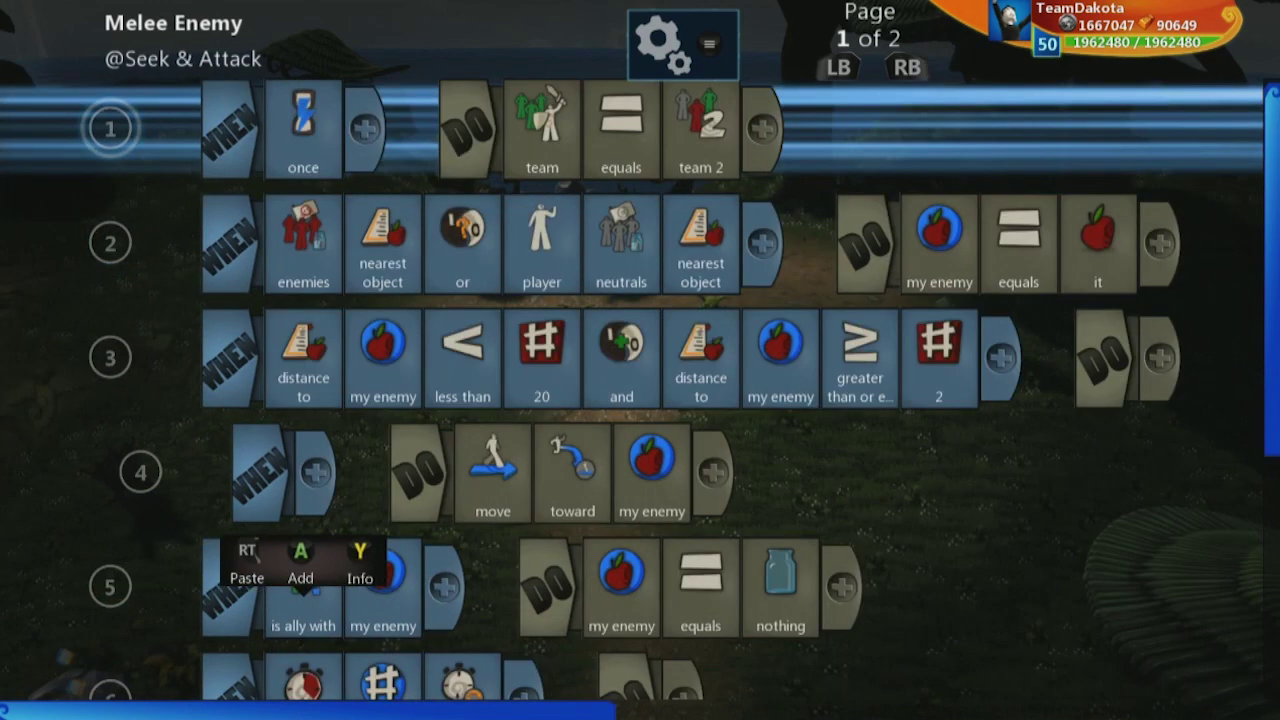
pyautogui.press('Down')
pyautogui.press('Down')
pyautogui.press('Down')
pyautogui.press('Down')
pyautogui.press('Down')
pyautogui.press('Down')
pyautogui.press('Down')
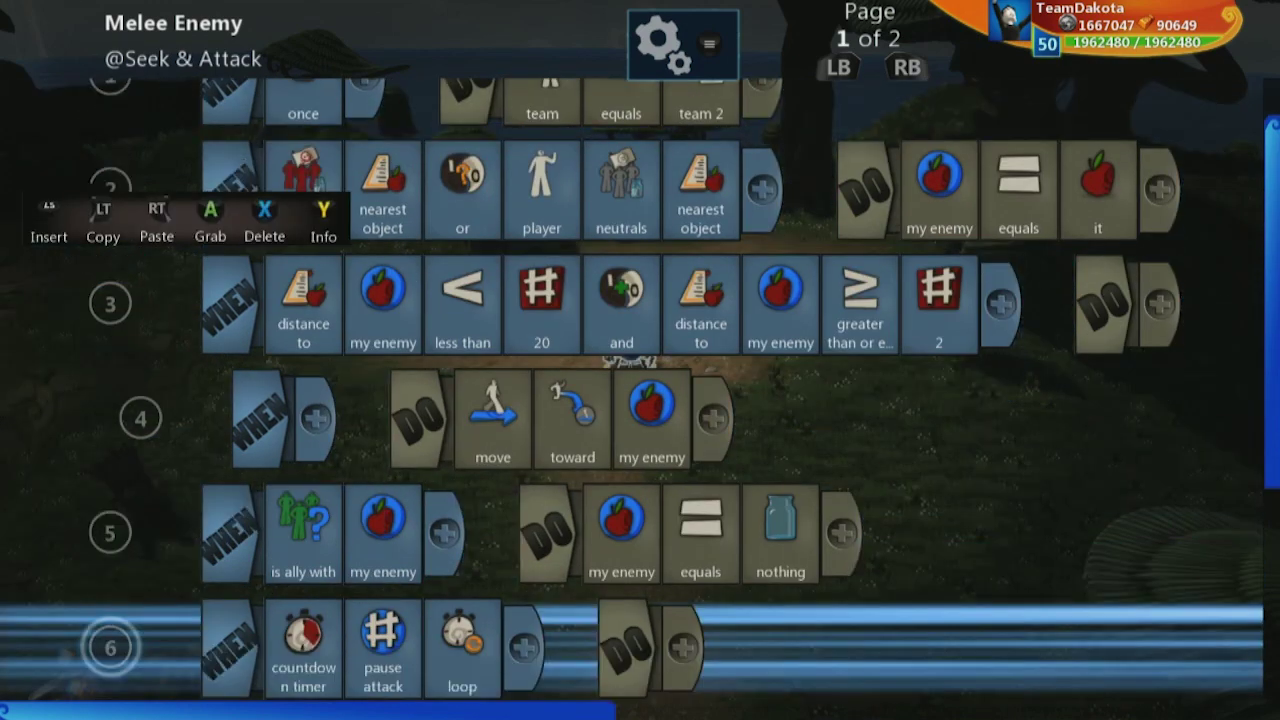
pyautogui.press('Down')
pyautogui.press('Up')
pyautogui.press('Up')
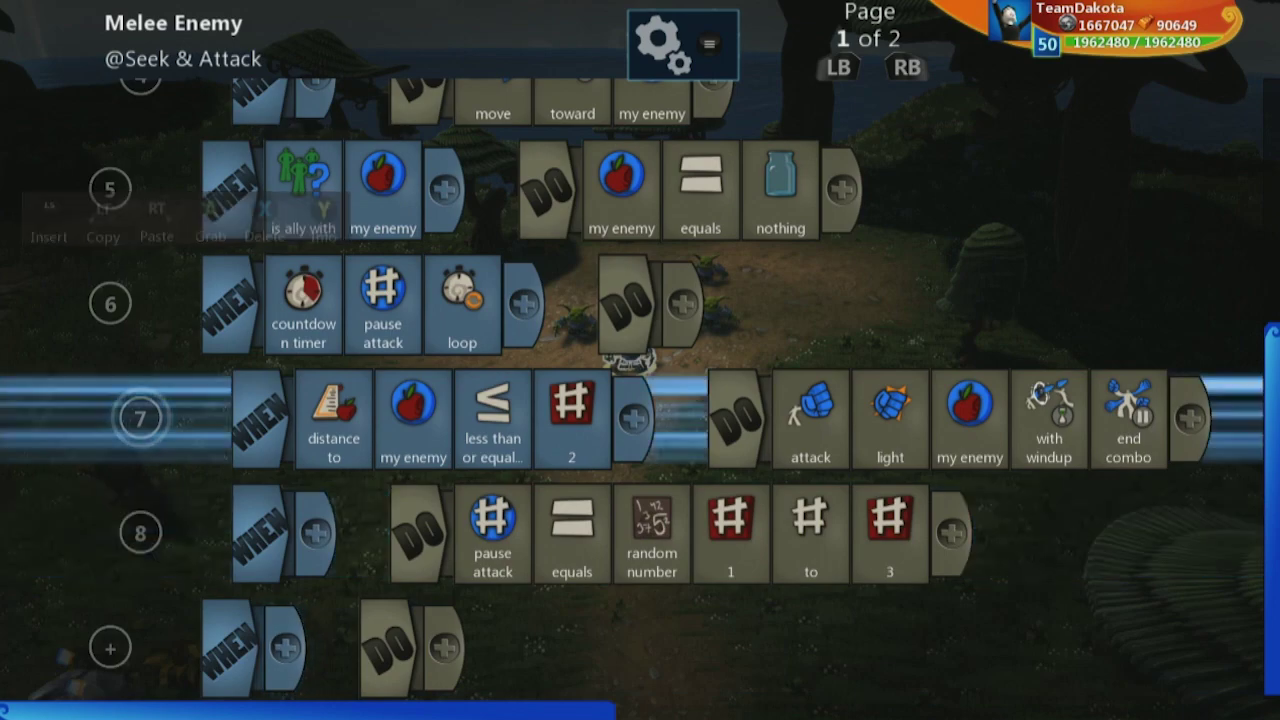
pyautogui.press('Escape')
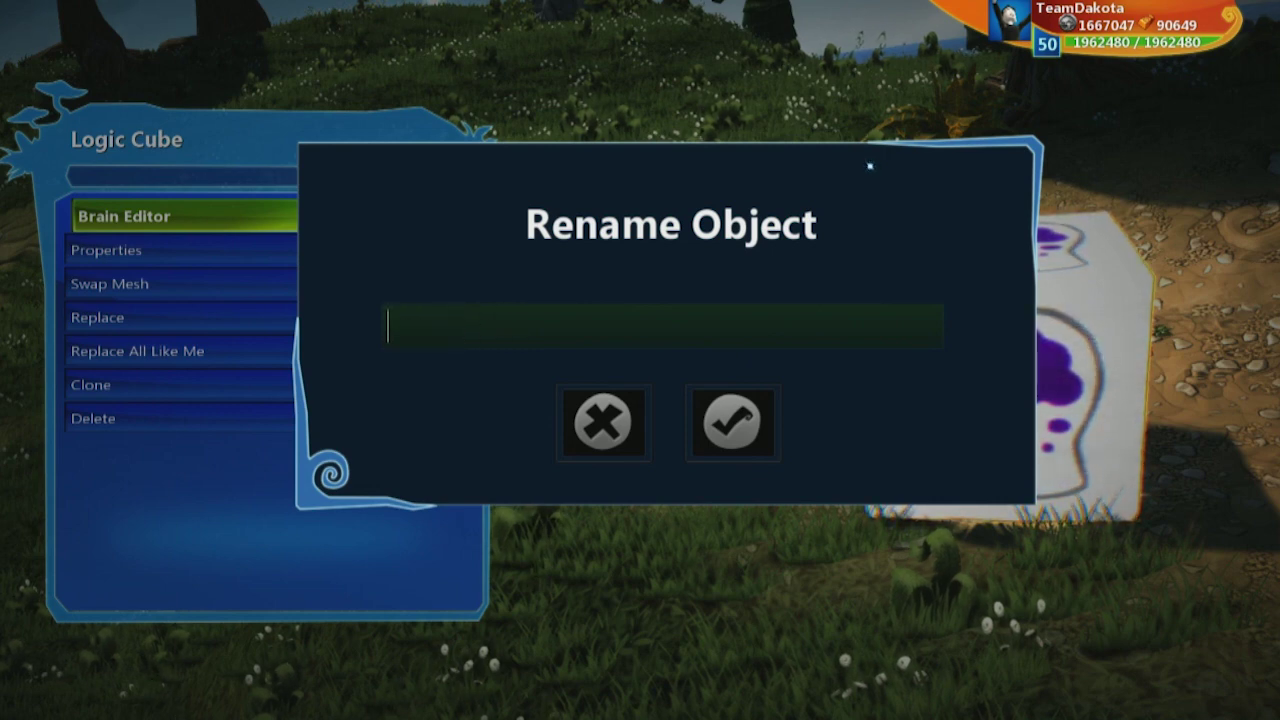
# Rename the logic cube as "Goblin Brain".
pyautogui.write('Goblin Brain')
pyautogui.press('Return')
pyautogui.press('Escape')
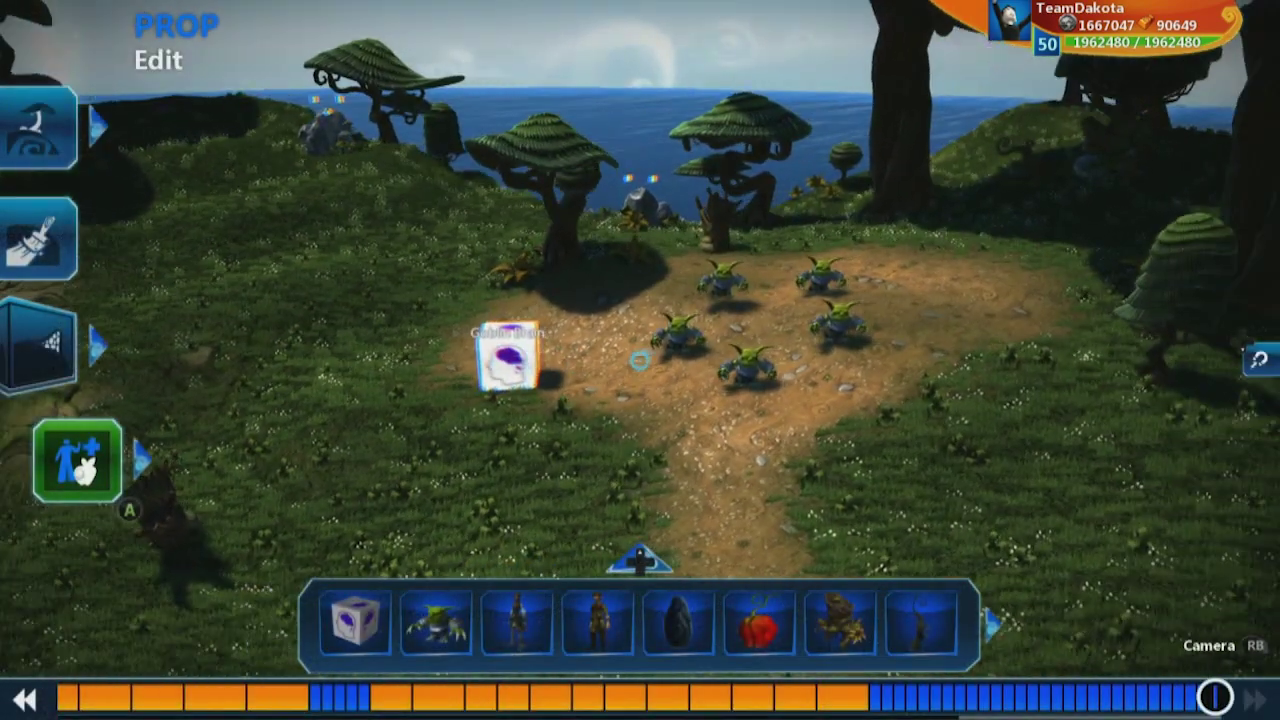
# Copy the Seek & Attack page from a goblin's Melee Enemy brain.
pyautogui.press('Return')
pyautogui.press('b')
pyautogui.press('Escape')
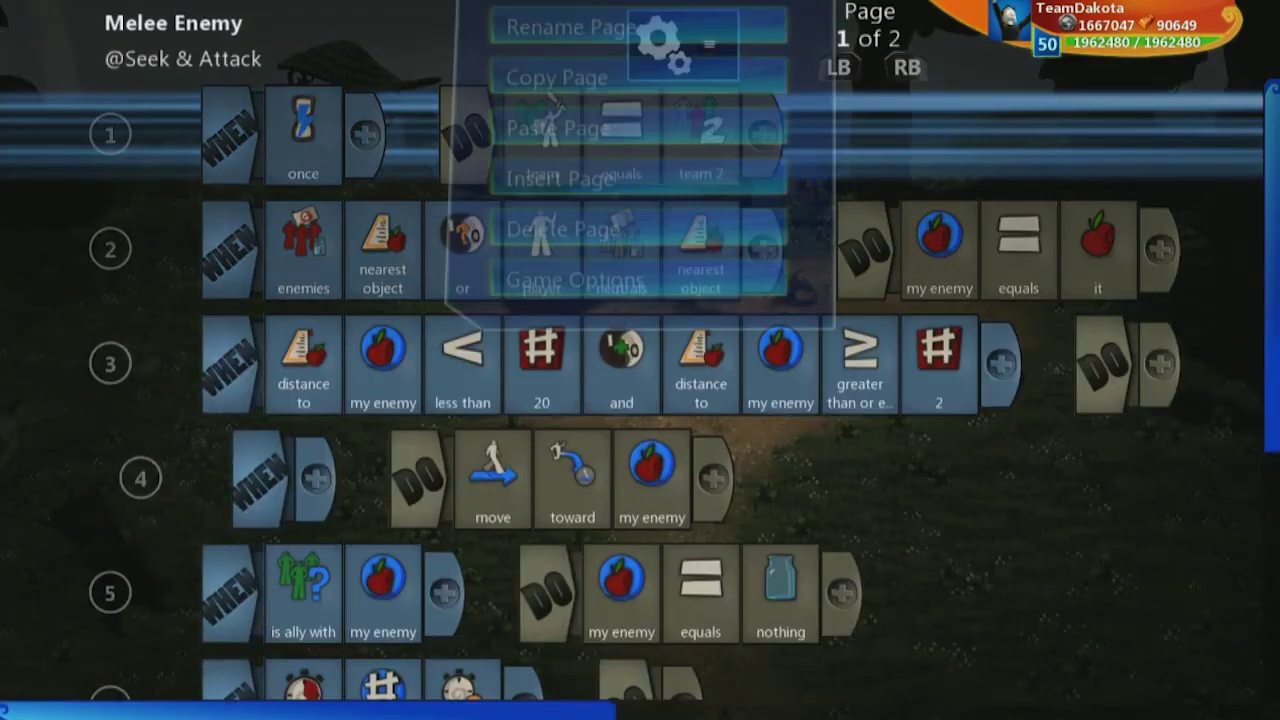
pyautogui.press('Down')
pyautogui.press('Down')
pyautogui.press('Down')
pyautogui.press('Down')
pyautogui.press('Return')
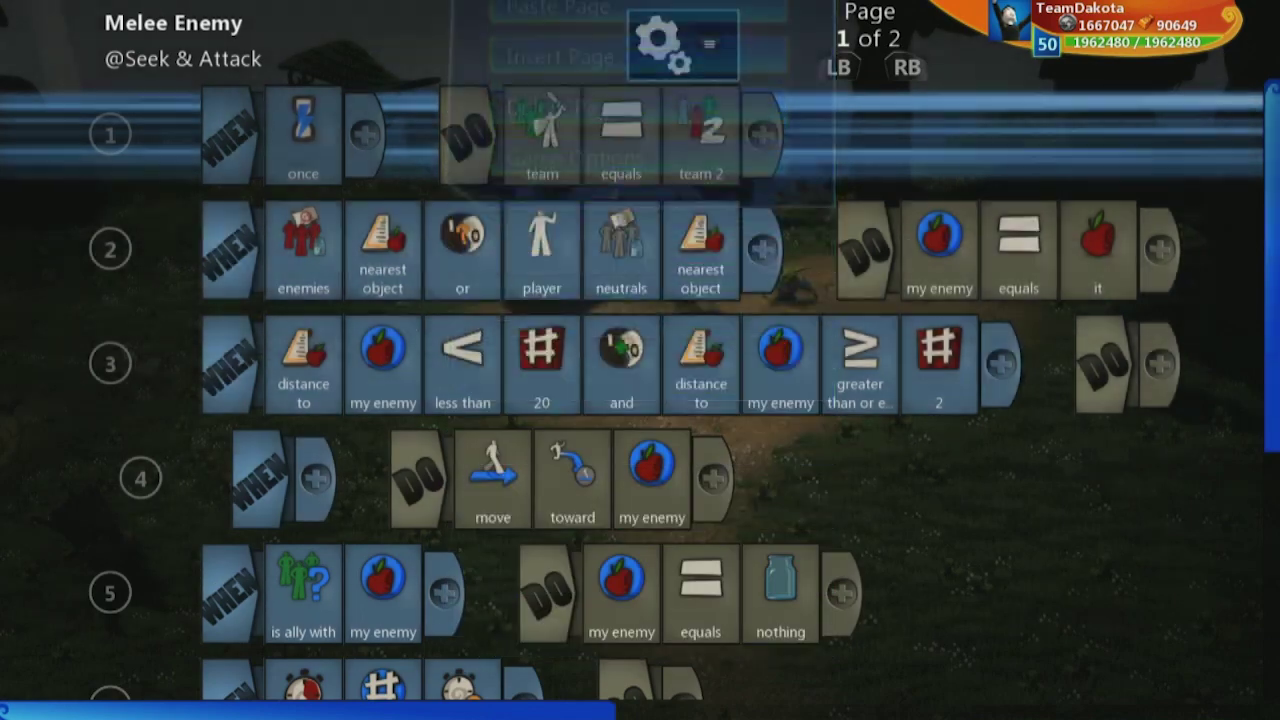
pyautogui.press('Escape')
# Paste the copied Seek & Attack page into the Goblin Brain cube's empty brain.
pyautogui.press('Return')
pyautogui.press('b')
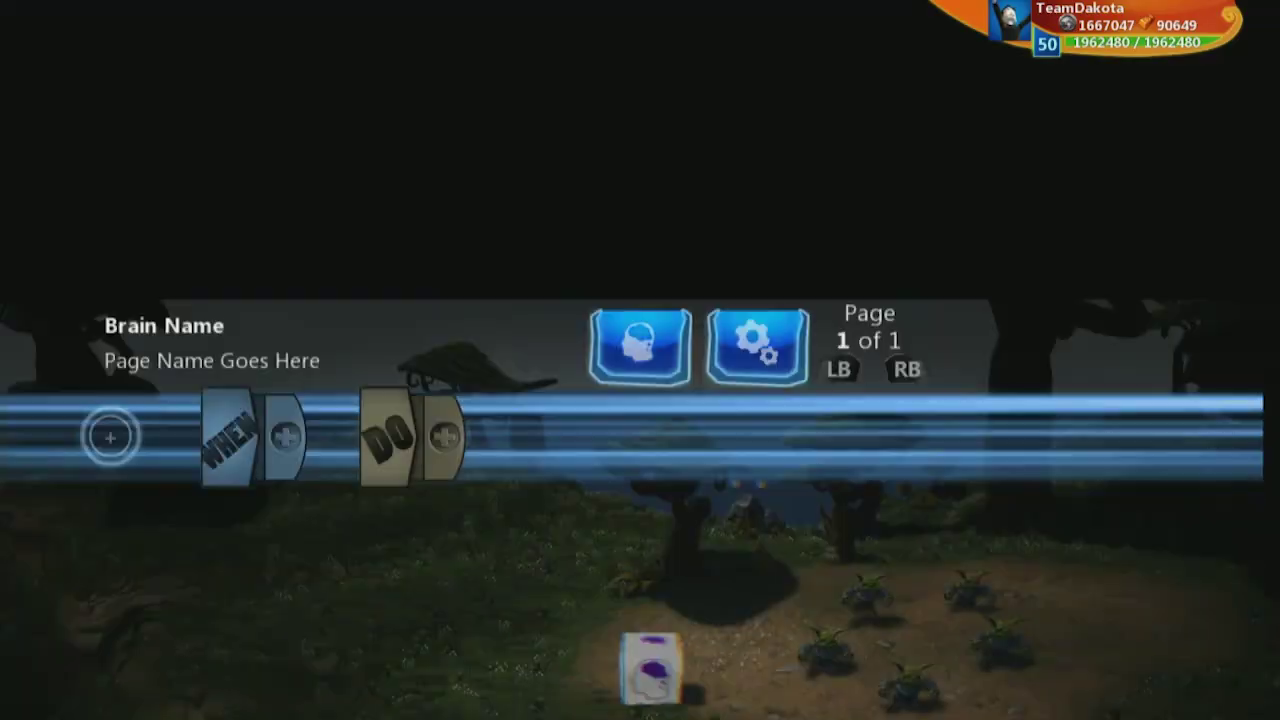
pyautogui.press('Escape')
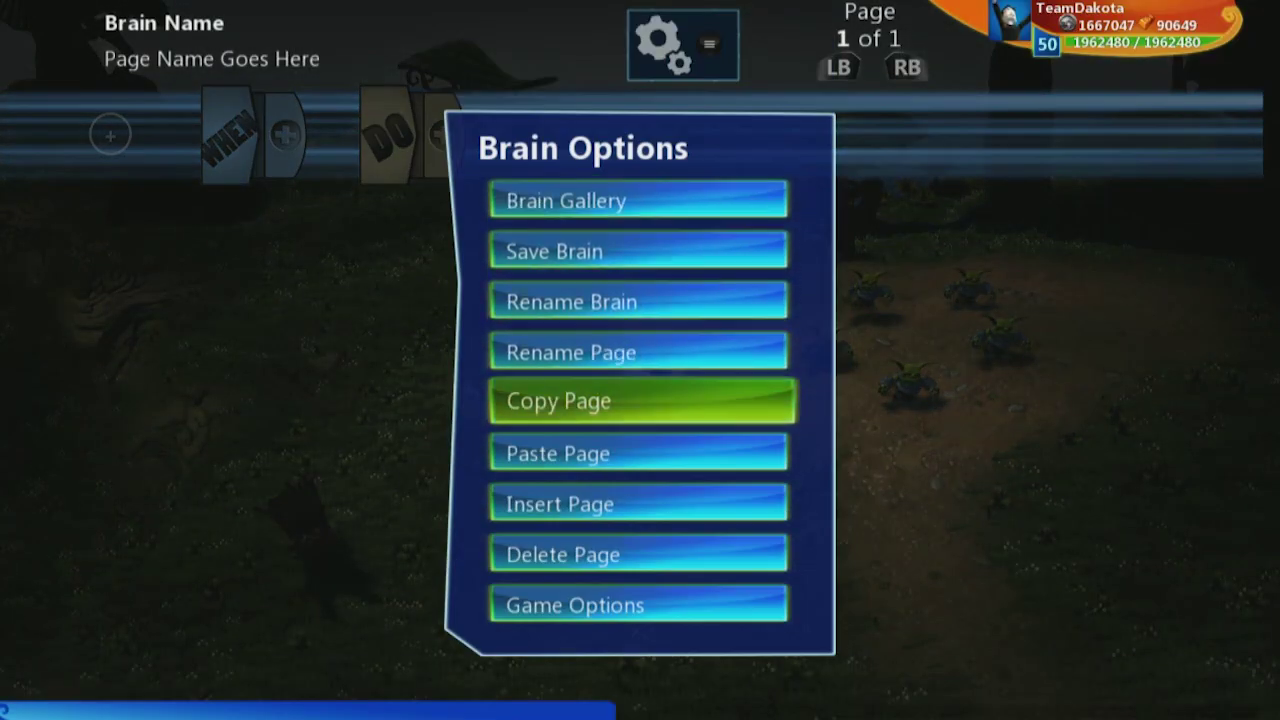
pyautogui.press('Return')
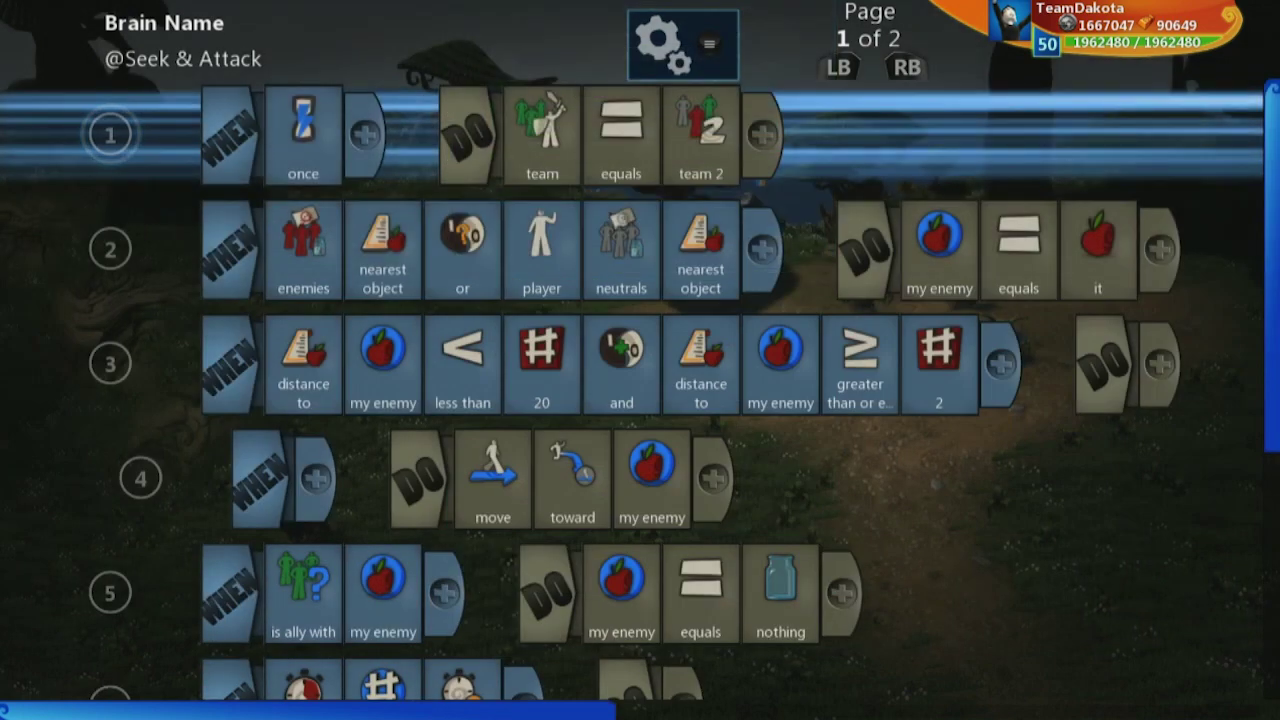
pyautogui.press('Escape')
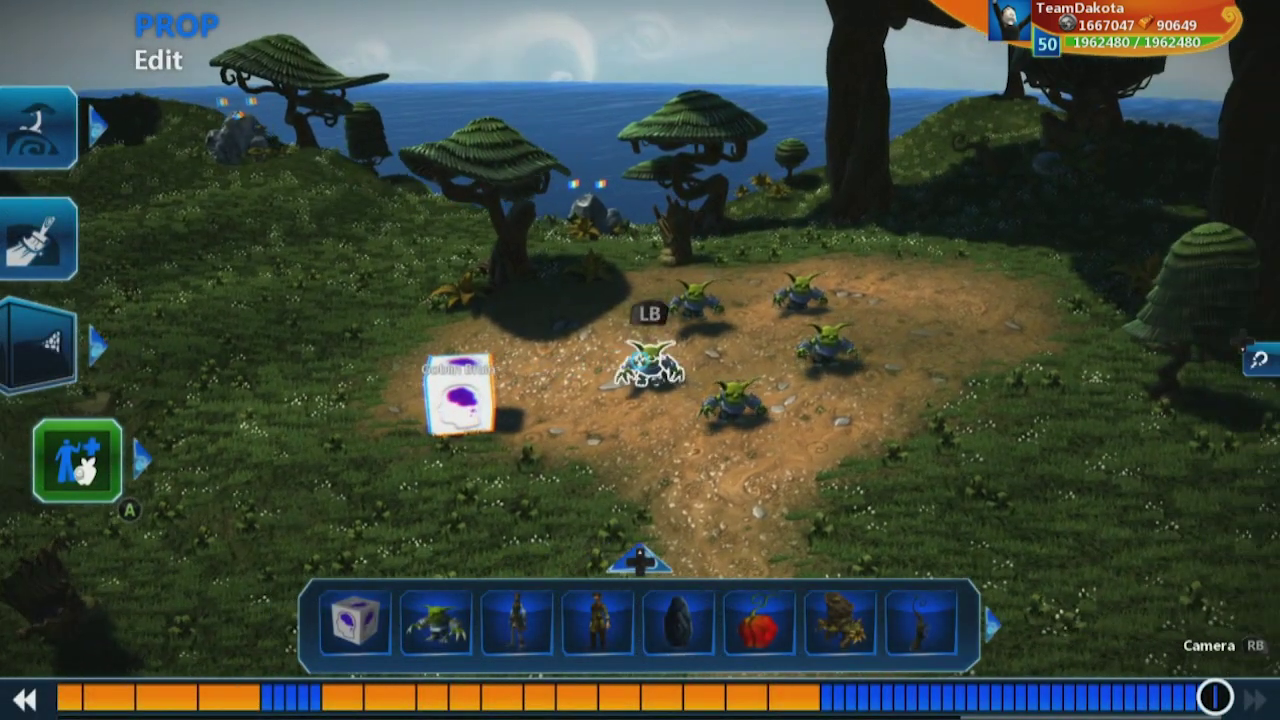
# Delete the code pages from a goblin's Melee Enemy brain.
pyautogui.press('Return')
pyautogui.press('b')
pyautogui.press('Escape')
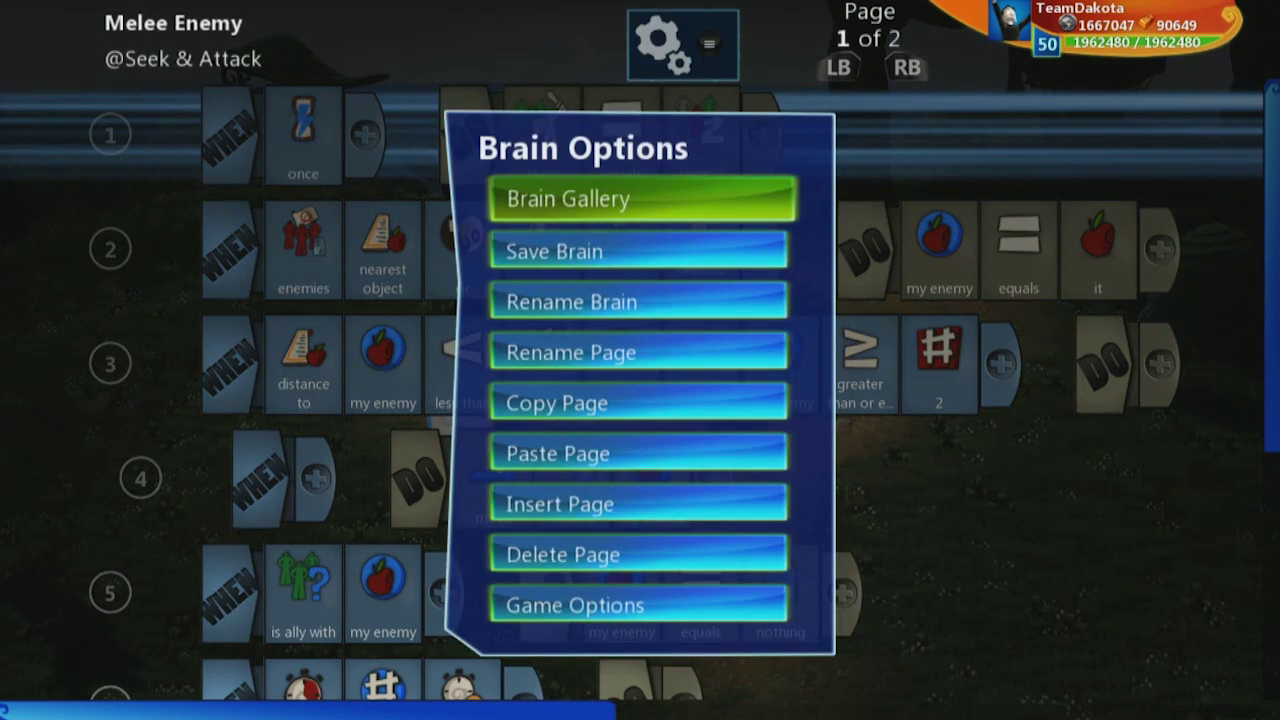
pyautogui.press('Down')
pyautogui.press('Return')
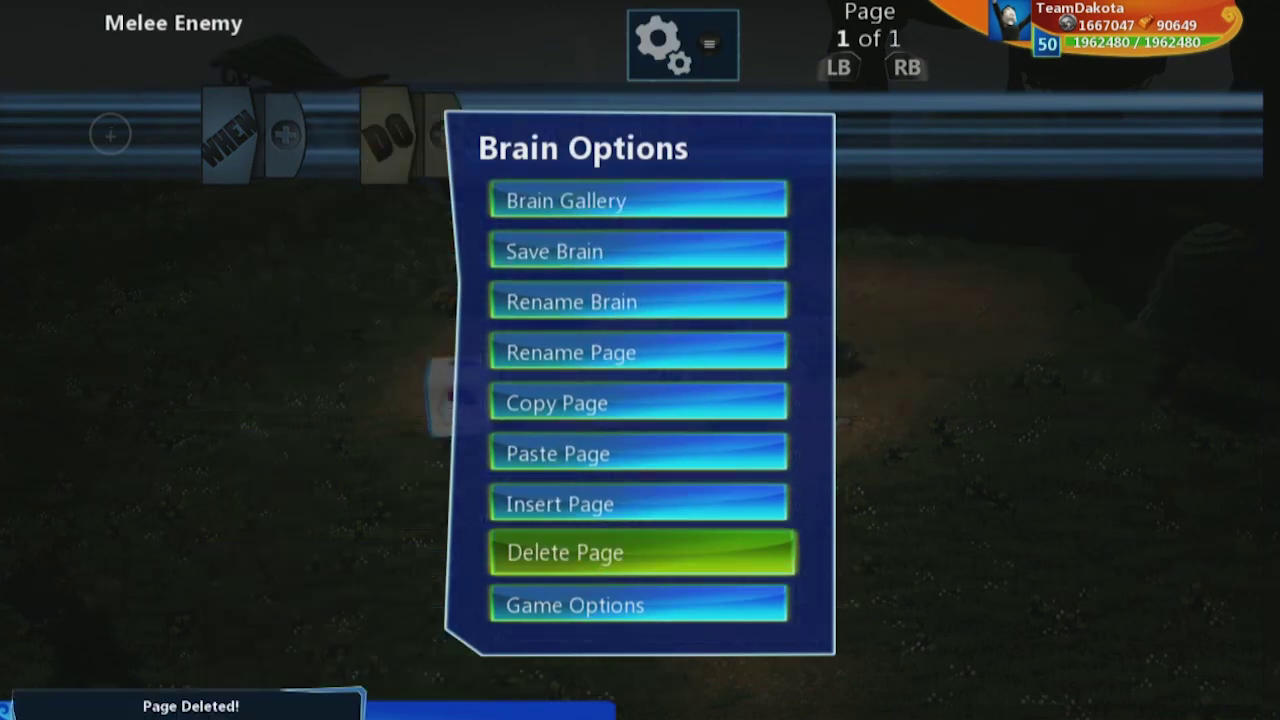
pyautogui.press('Escape')
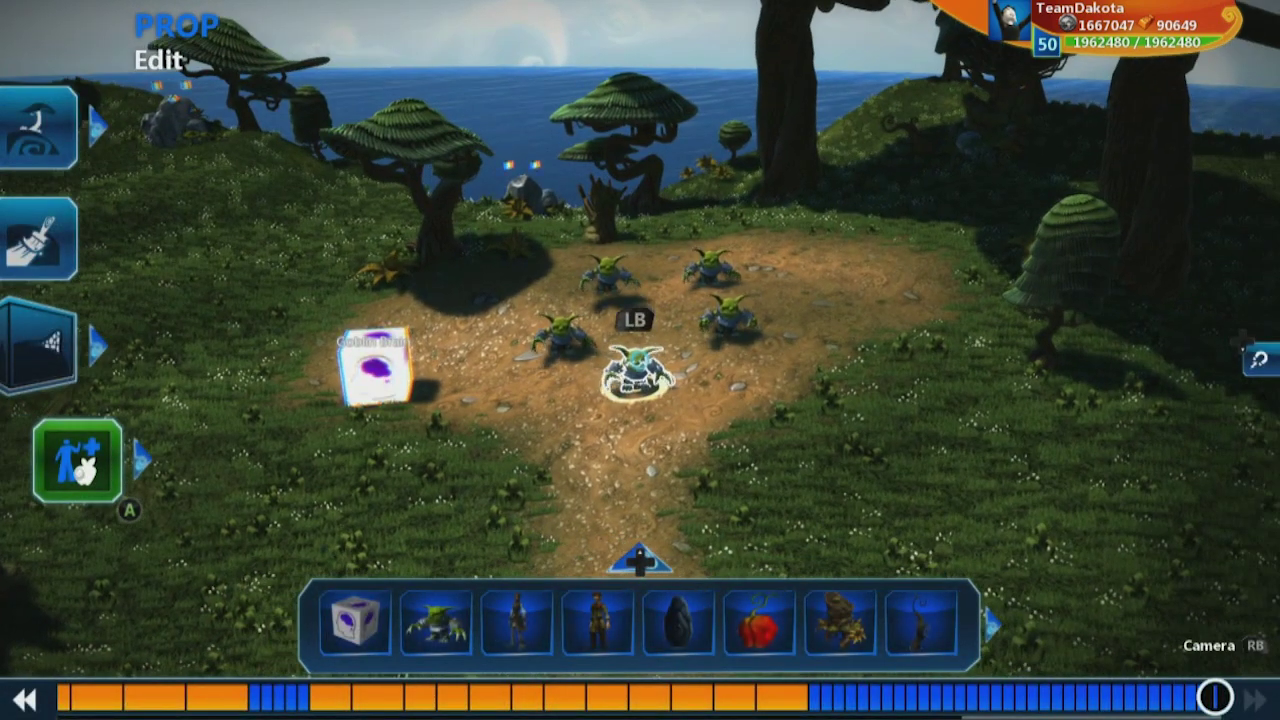
# Clear the Melee Enemy brain code from the remaining goblins.
pyautogui.press('b')
pyautogui.press('Escape')
pyautogui.press('b')
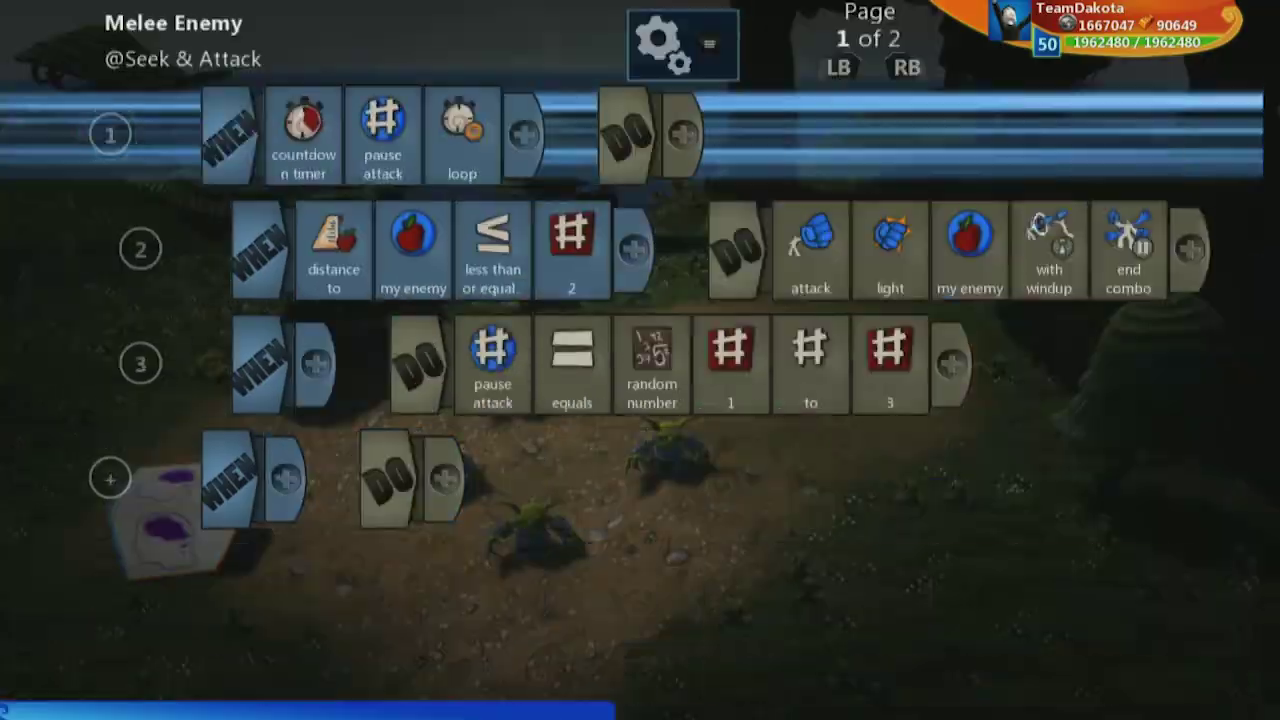
pyautogui.press('Escape')
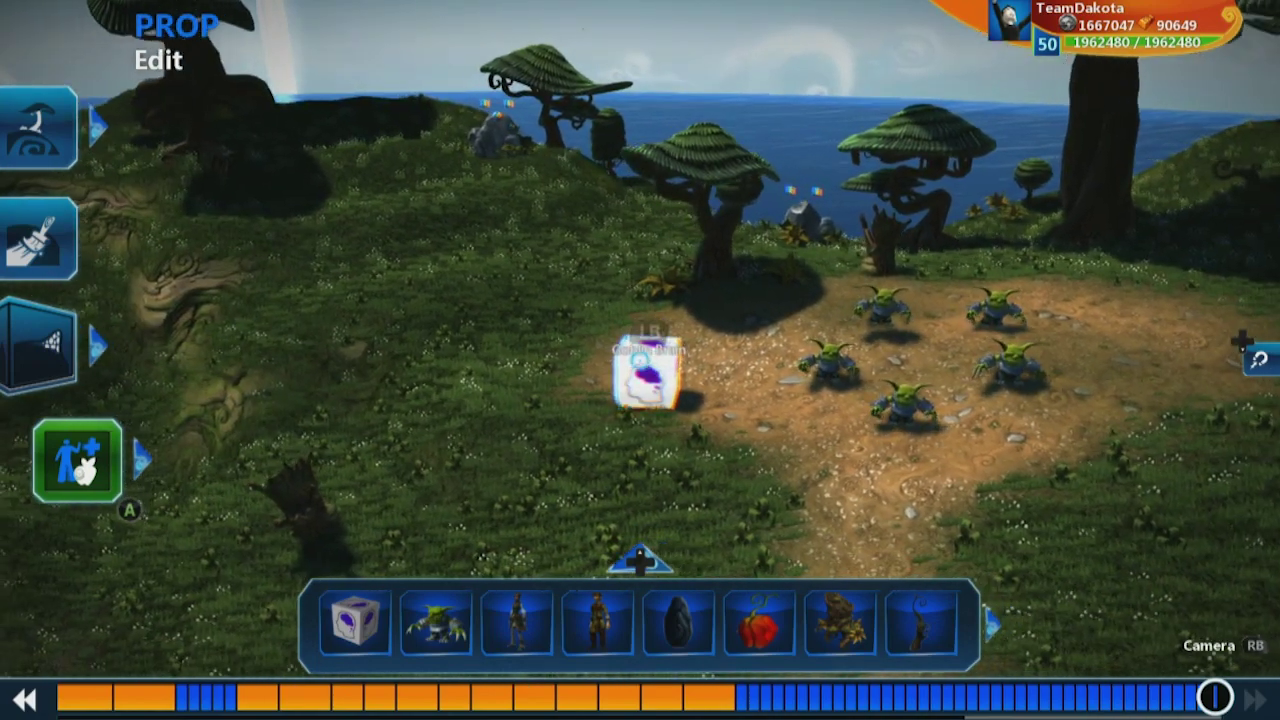
# Set the Template option to True in the Goblin Brain cube's brain properties.
pyautogui.press('a')
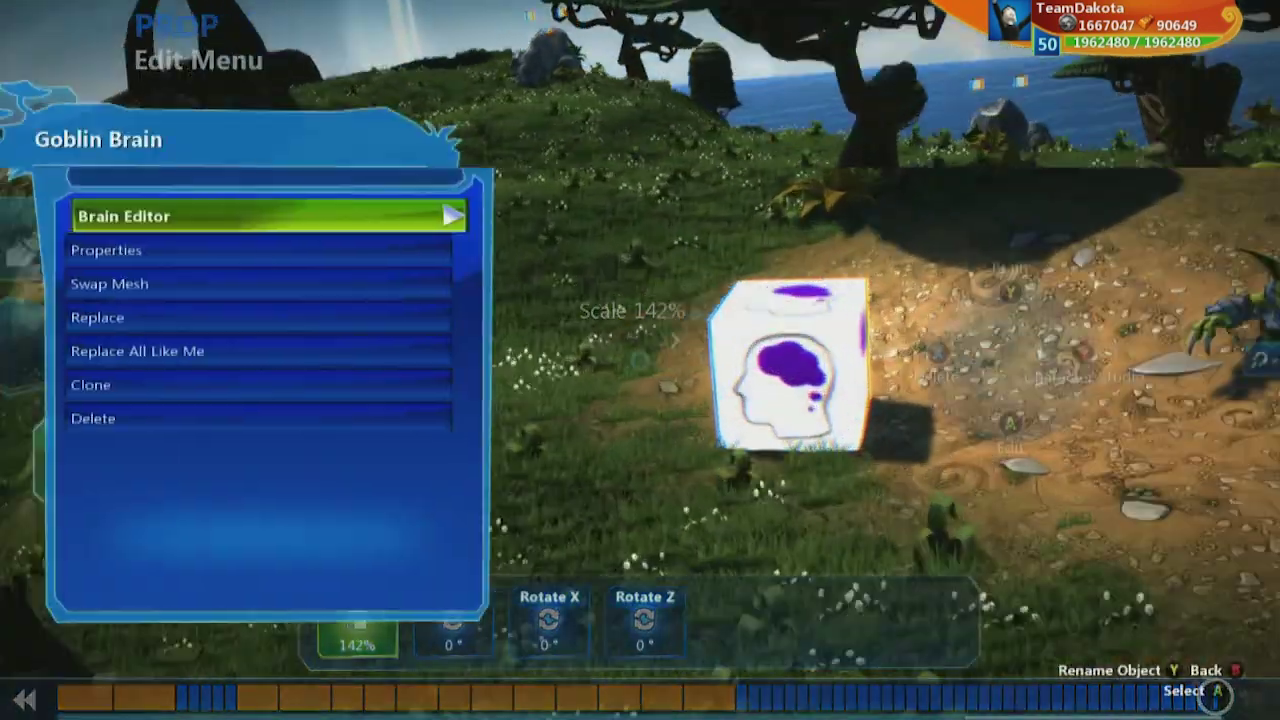
pyautogui.press('Down')
pyautogui.press('a')
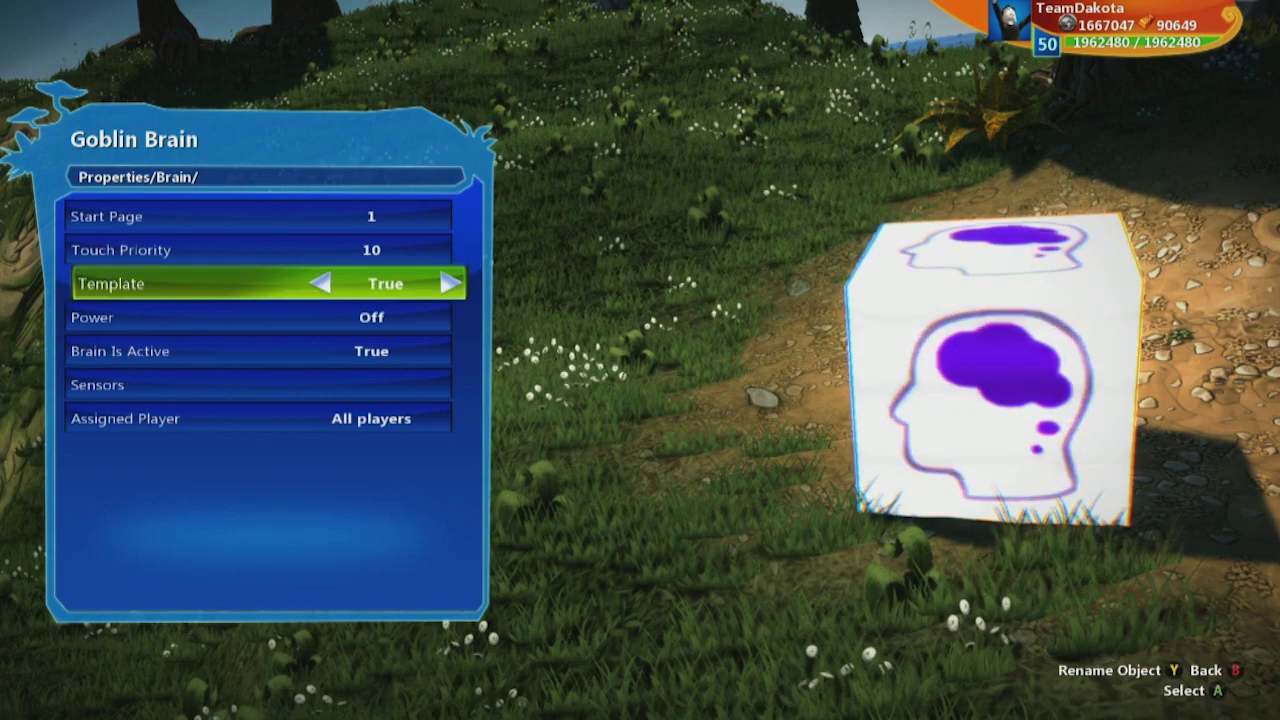
pyautogui.press('Escape')
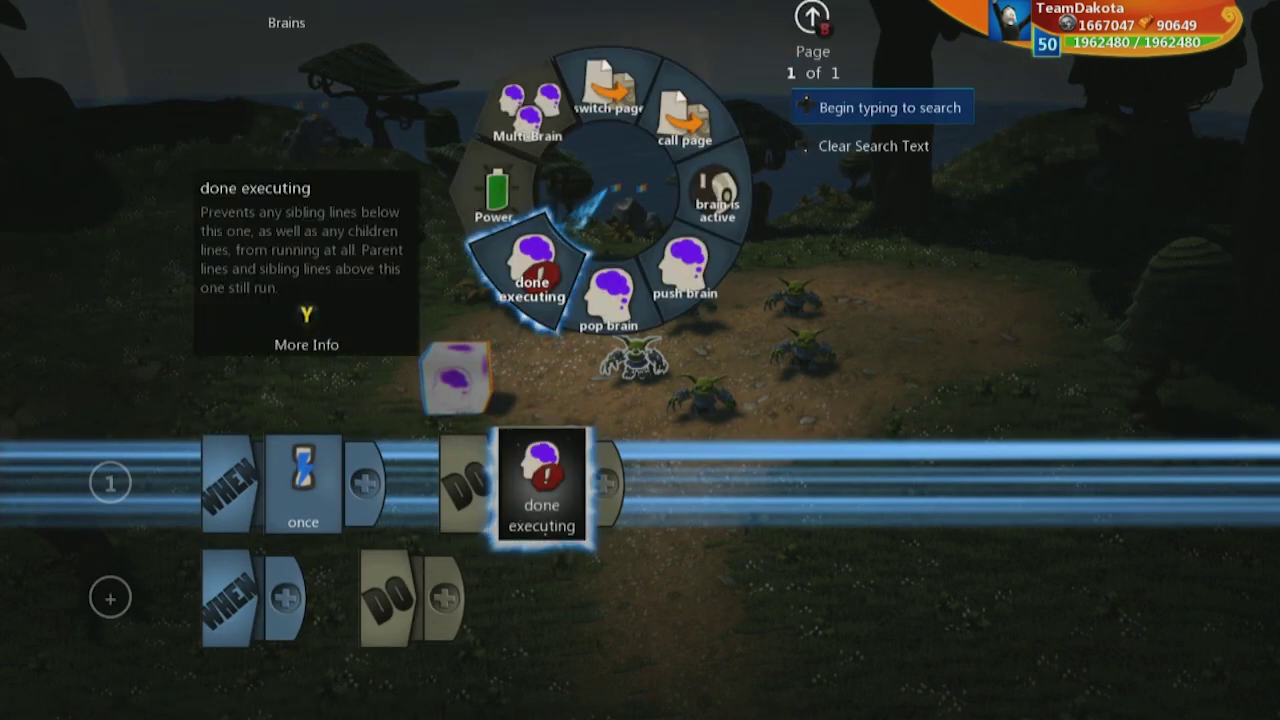
# Add the Multi-Brain "add brain" action to the DO side of the goblin's "once" line.
pyautogui.press('Up')
pyautogui.press('Return')
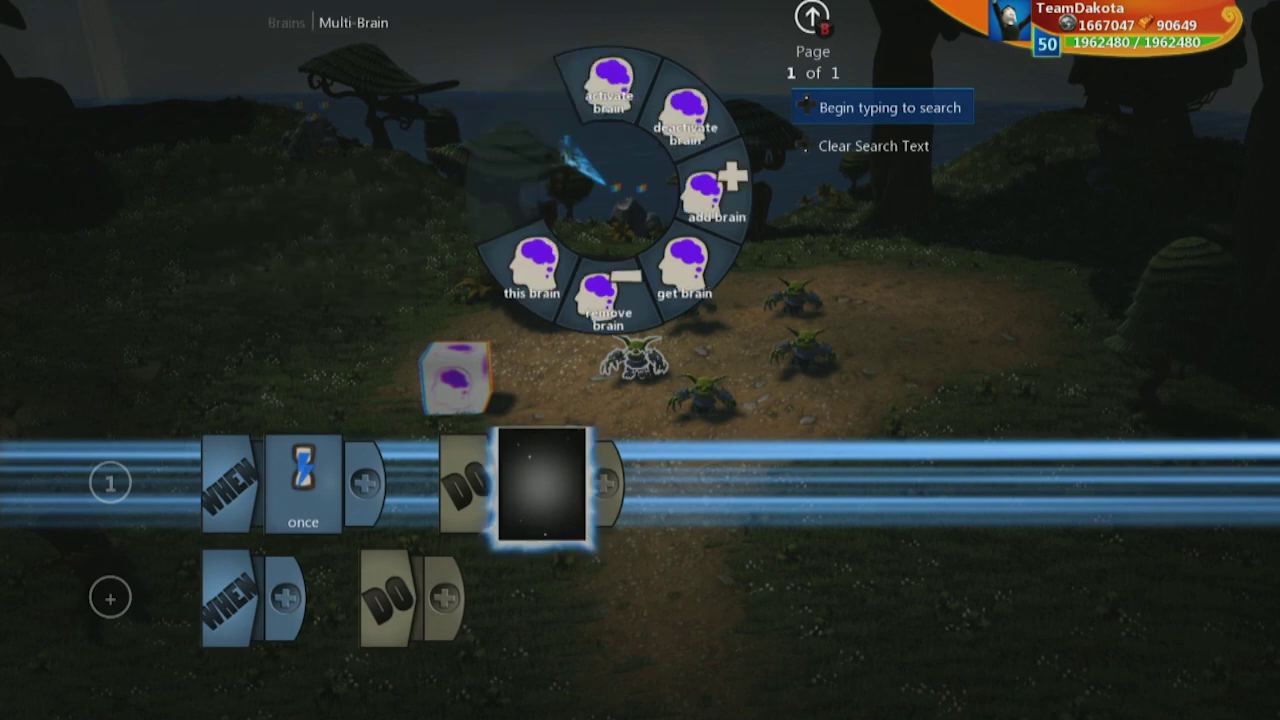
pyautogui.press('Right')
pyautogui.press('Return')
pyautogui.press('Return')
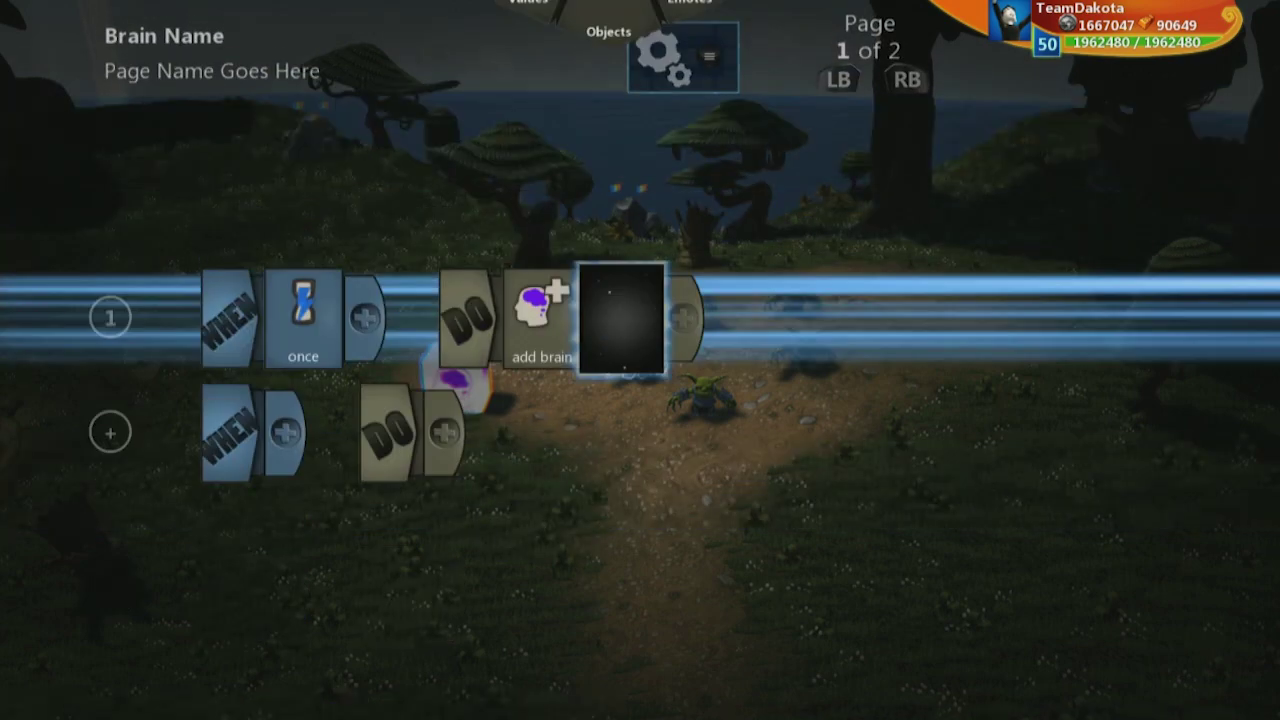
# Pick the Goblin Brain cube in the world as the object of the goblin's "add brain" action and select the finished line.
pyautogui.press('Return')
pyautogui.press('Up')
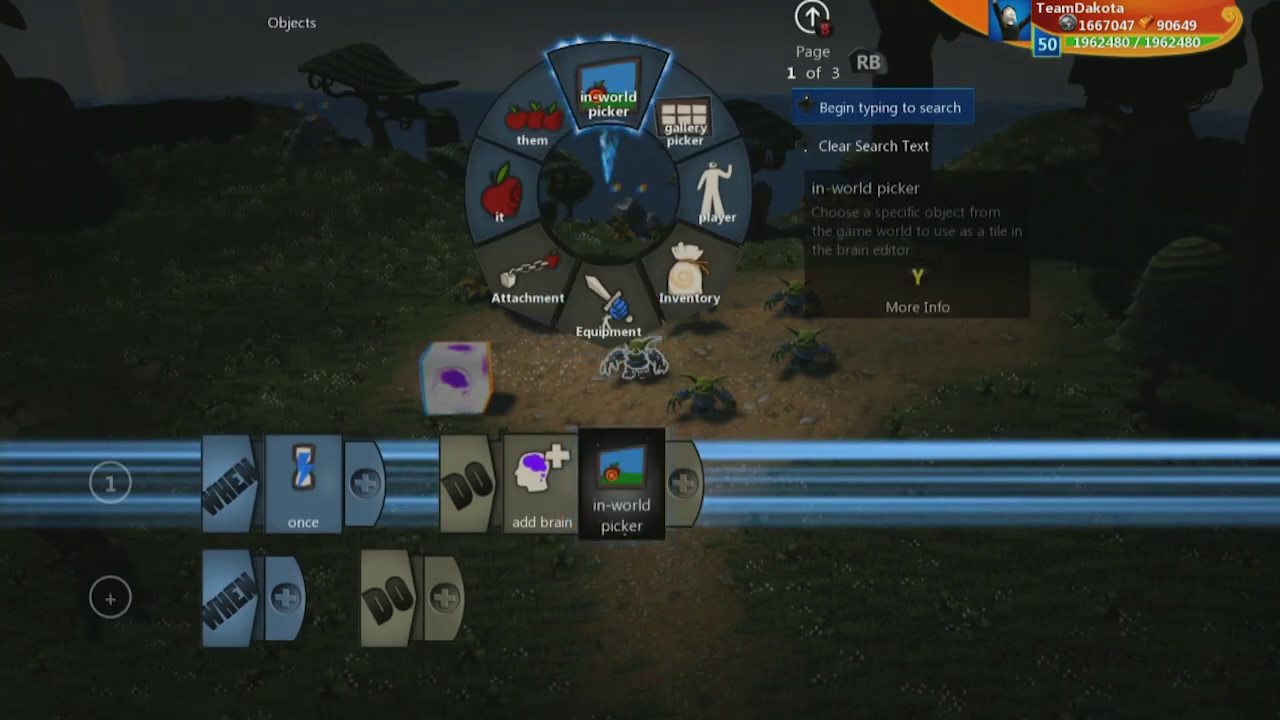
pyautogui.press('Return')
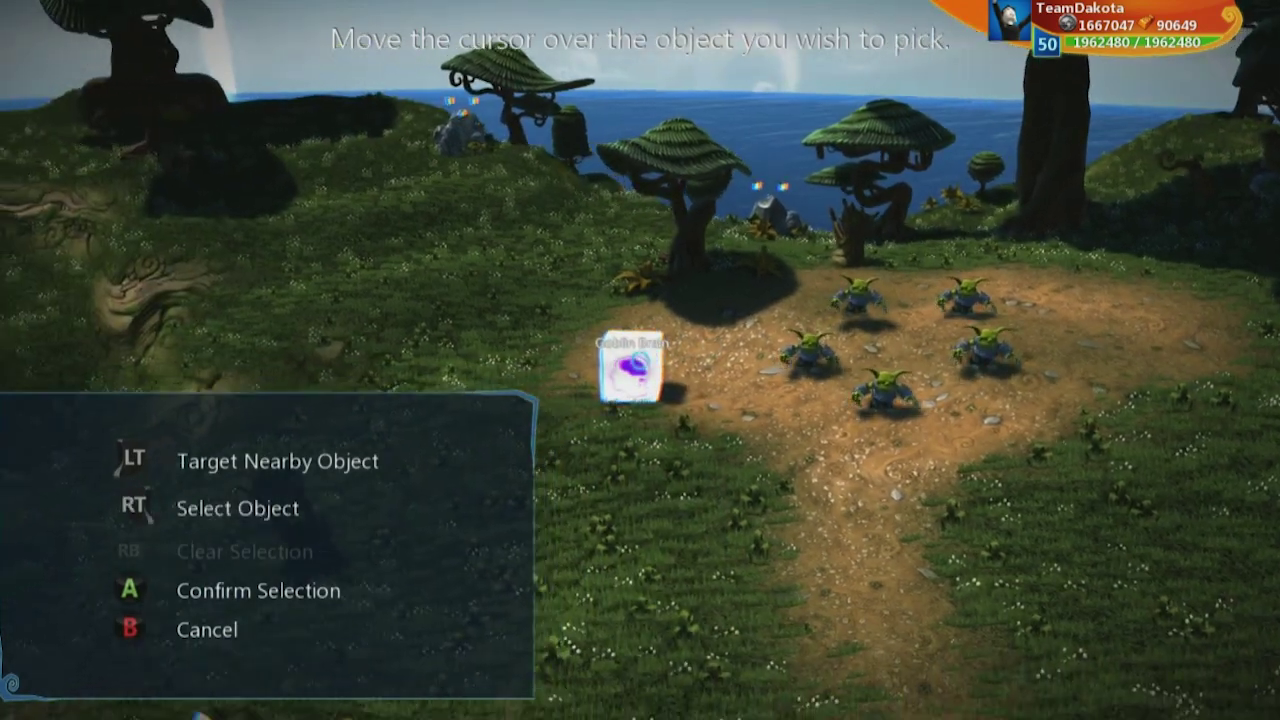
pyautogui.click(640, 361)
pyautogui.press('Return')
pyautogui.press('Left')
pyautogui.press('Left')
pyautogui.press('Left')
pyautogui.press('Left')
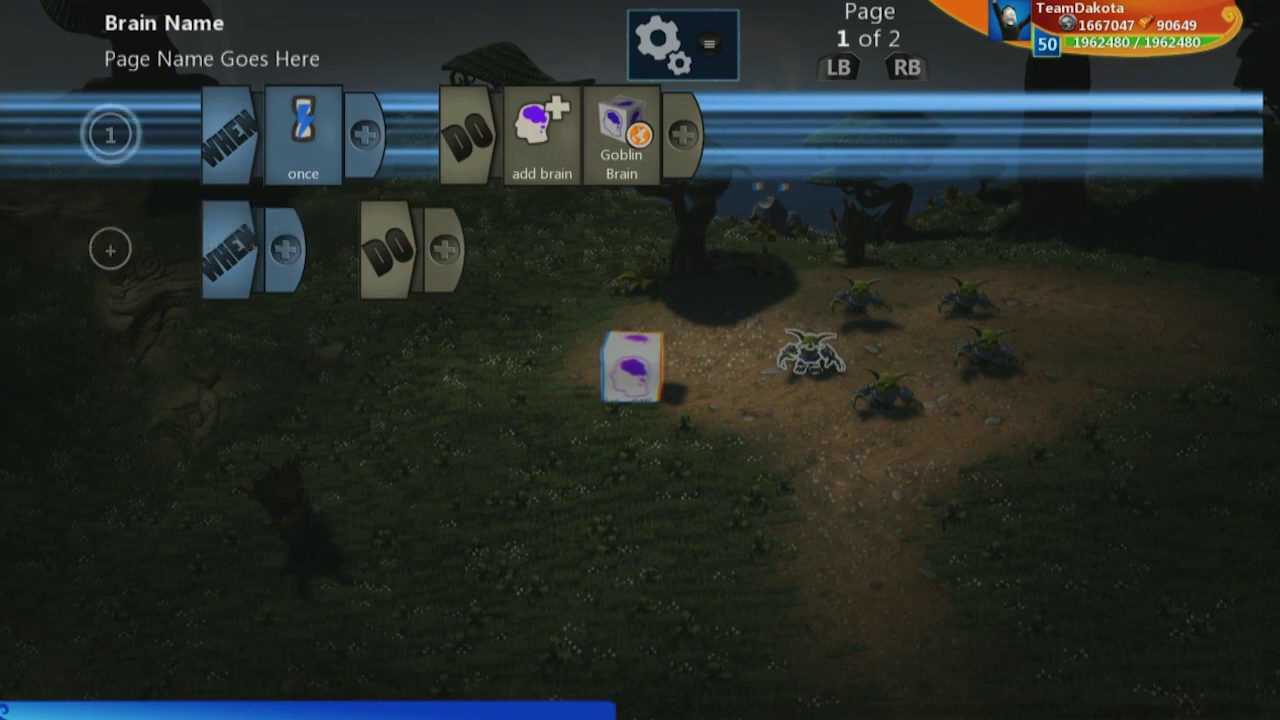
pyautogui.press('Escape')
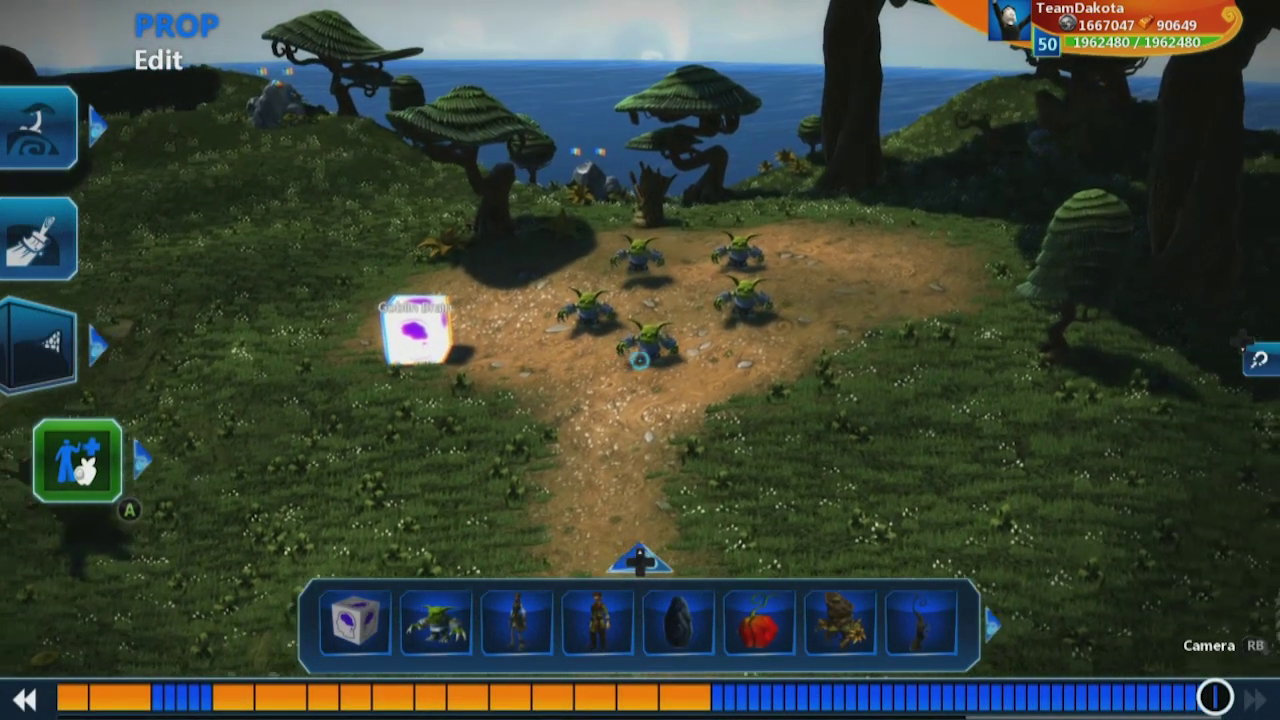
# Add the same once / add brain Goblin Brain line to the brains of the other goblins.
pyautogui.click(640, 360)
pyautogui.press('b')
pyautogui.press('Escape')
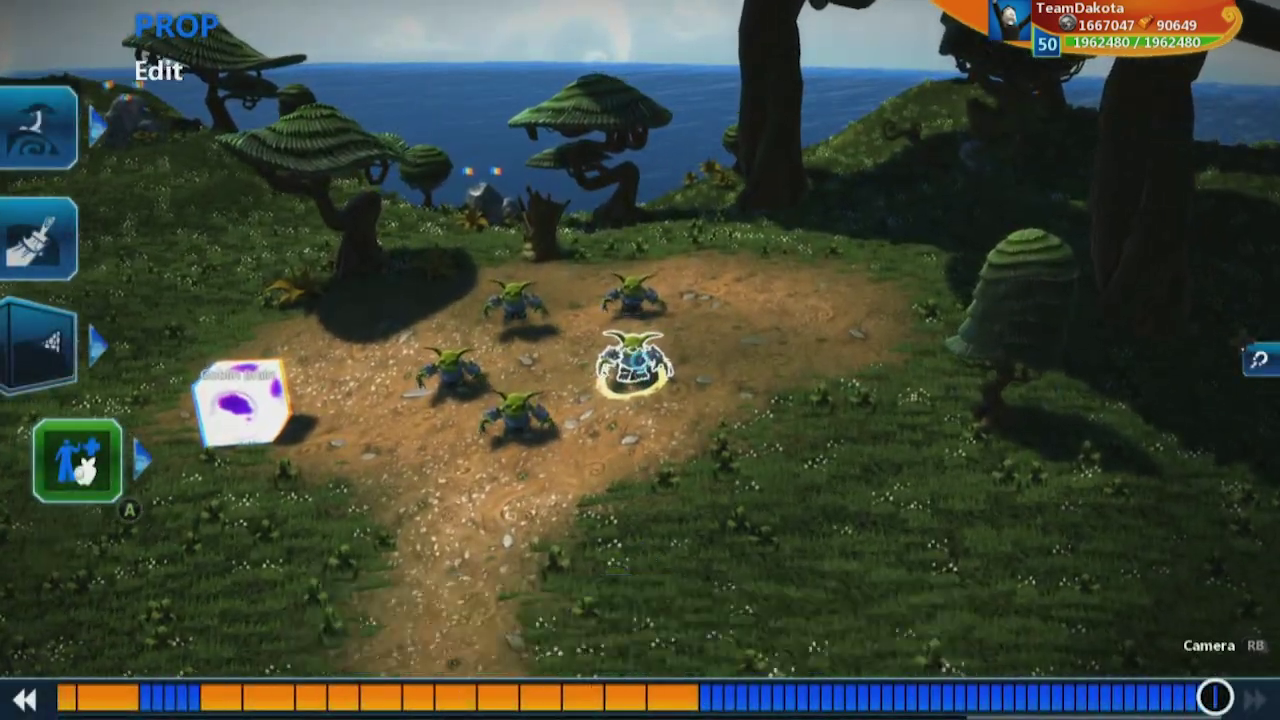
pyautogui.click(640, 360)
pyautogui.press('b')
pyautogui.press('Escape')
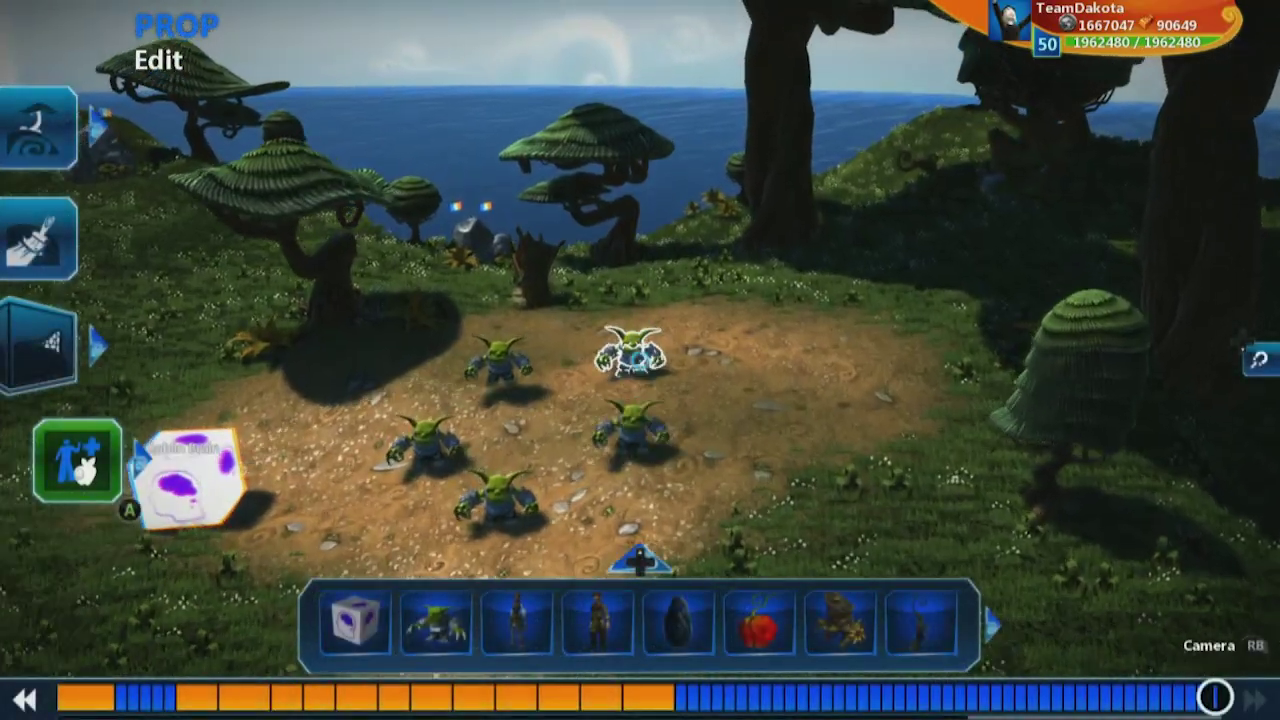
pyautogui.press('b')
pyautogui.press('Escape')
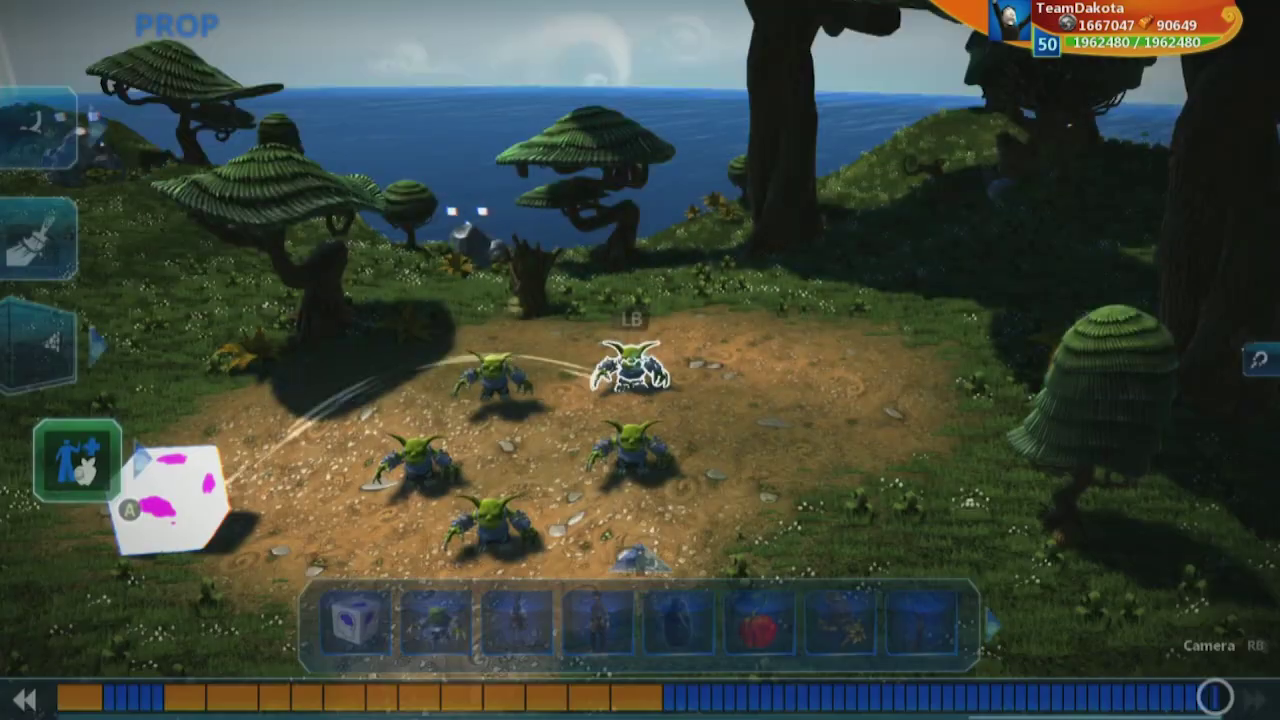
# Check the last goblin's brain, play-test the world by fighting the goblins, and return to editing the world.
pyautogui.press('Return')
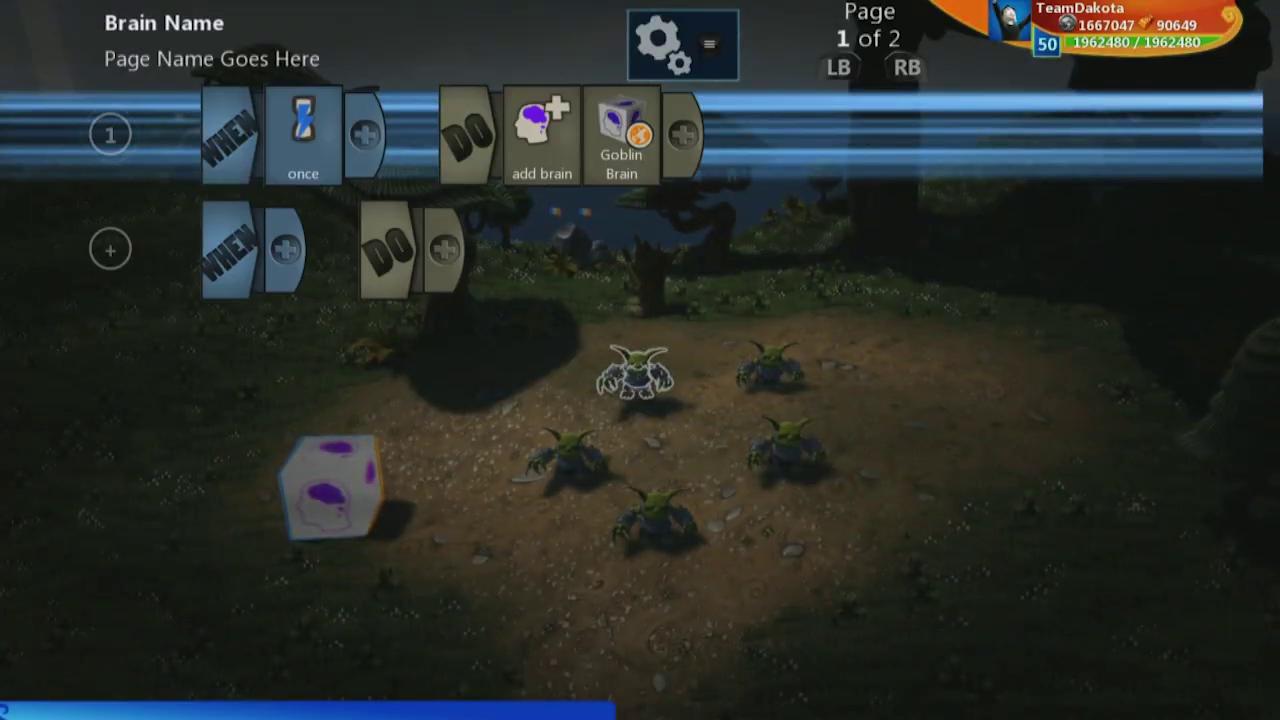
pyautogui.press('Escape')
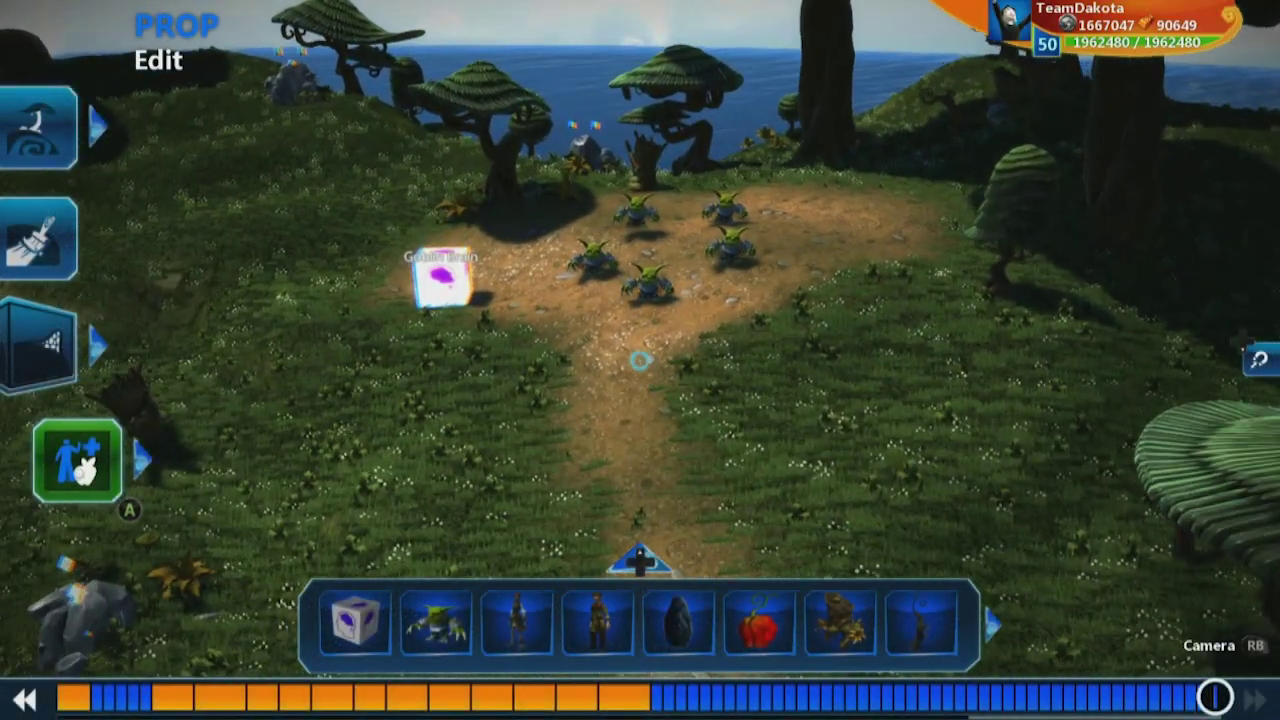
pyautogui.press('Escape')
pyautogui.press('Return')
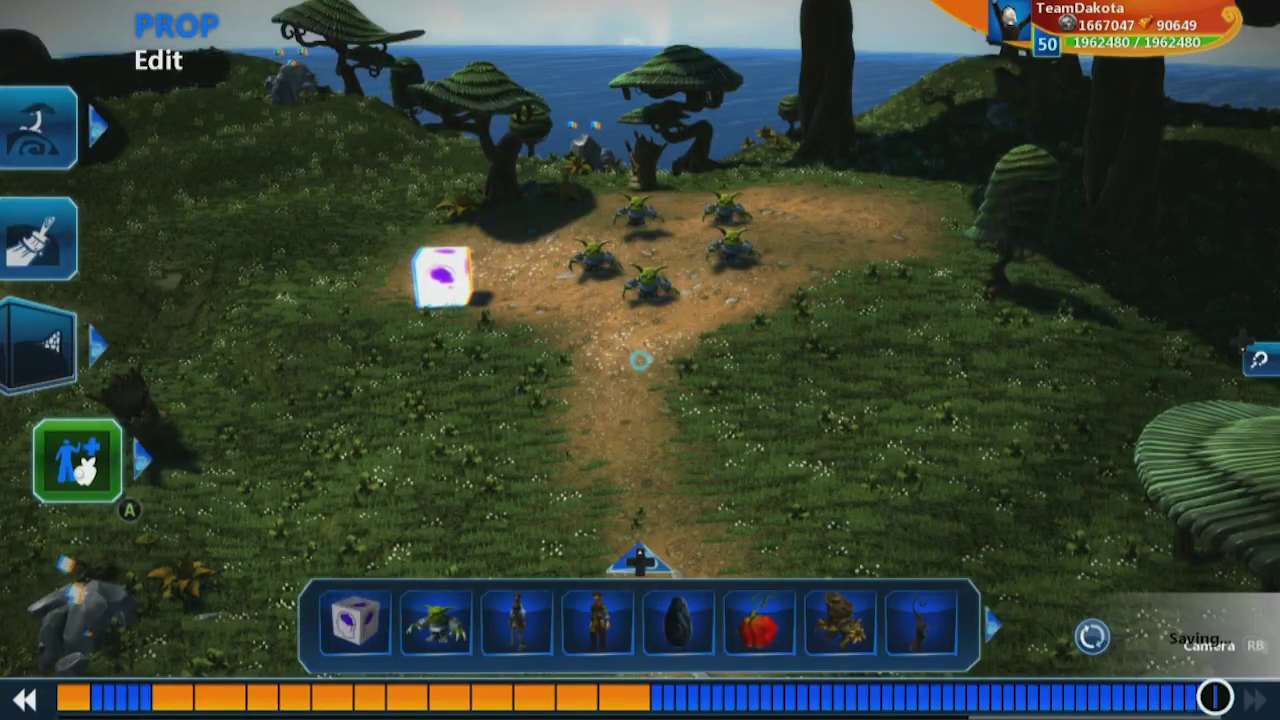
pyautogui.press('Up')
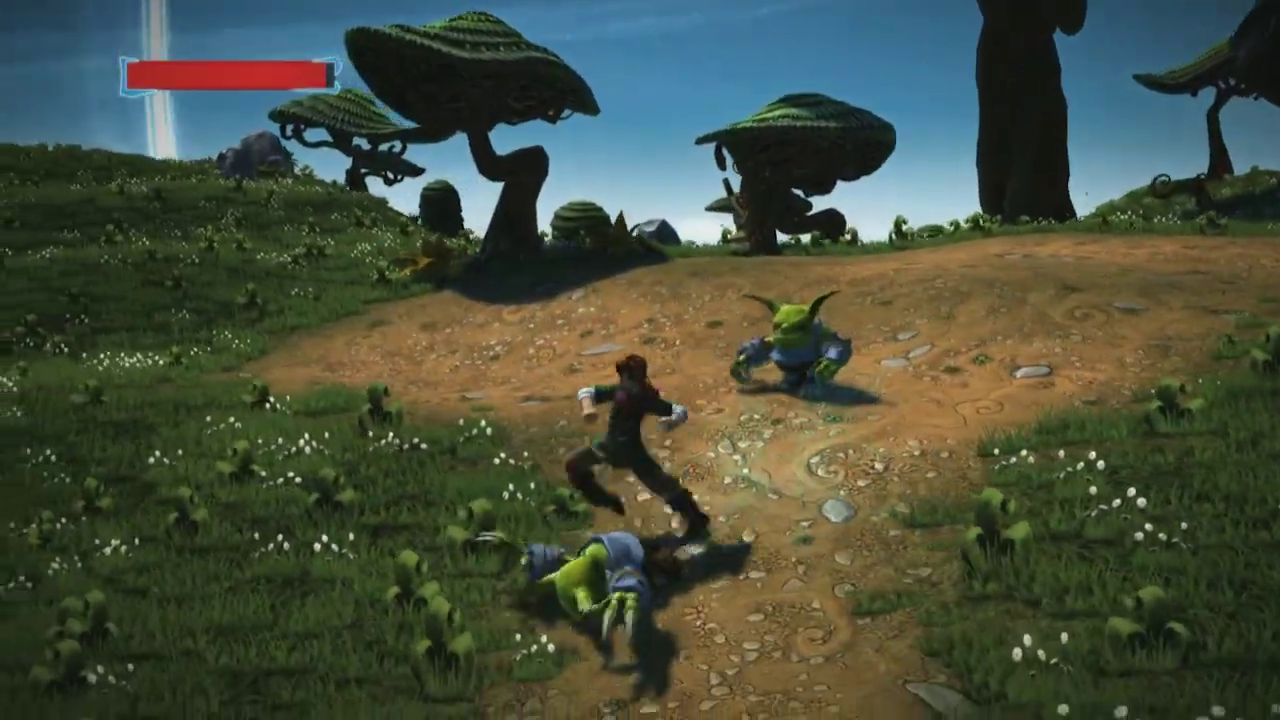
pyautogui.press('x')
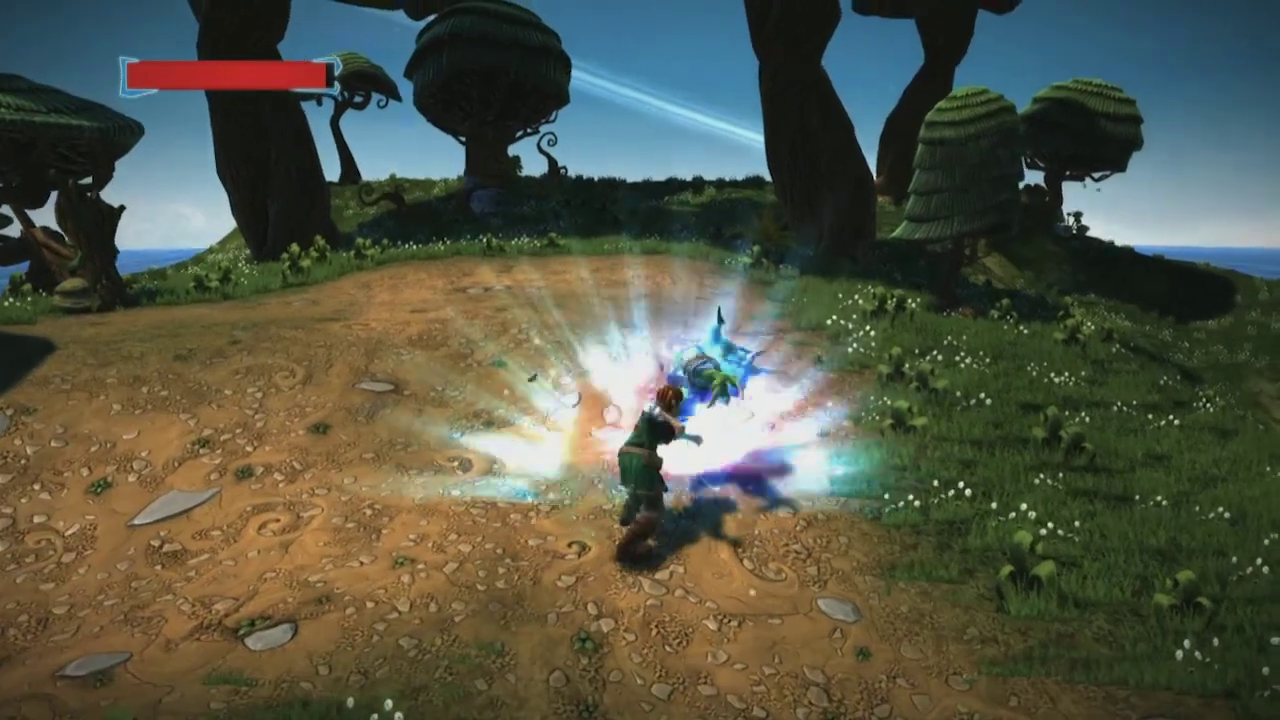
pyautogui.press('Escape')
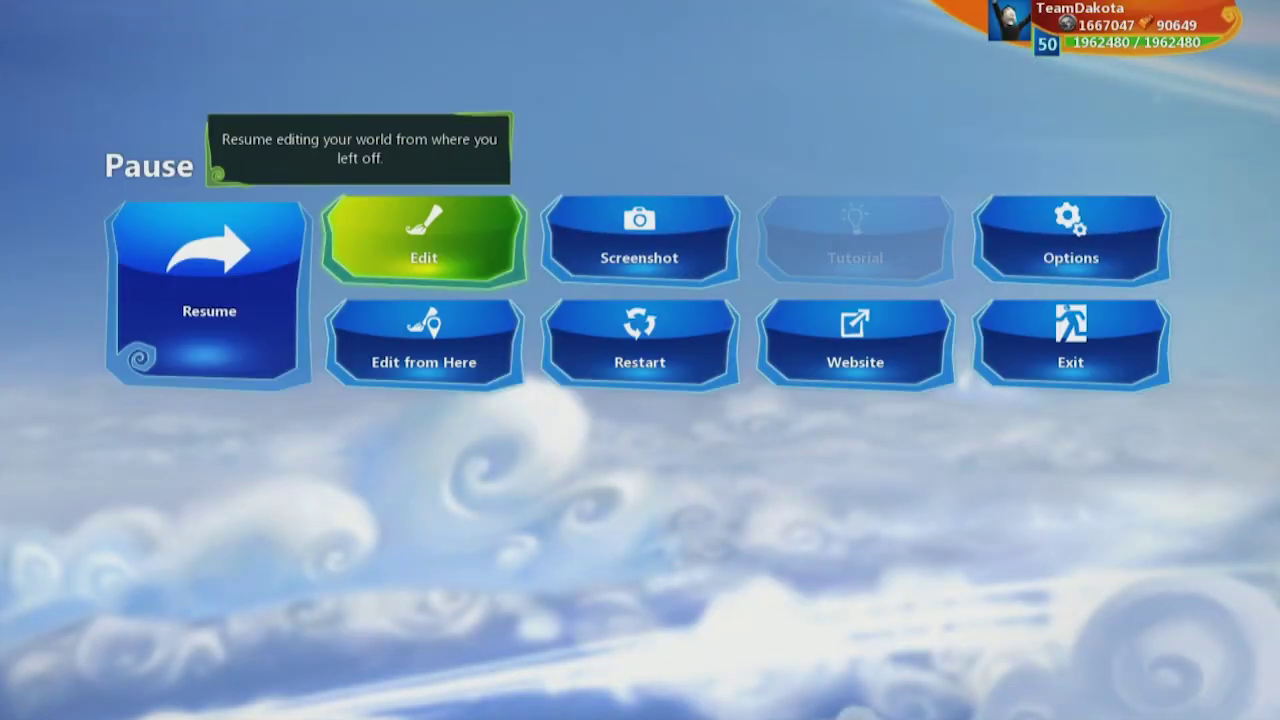
pyautogui.press('Return')
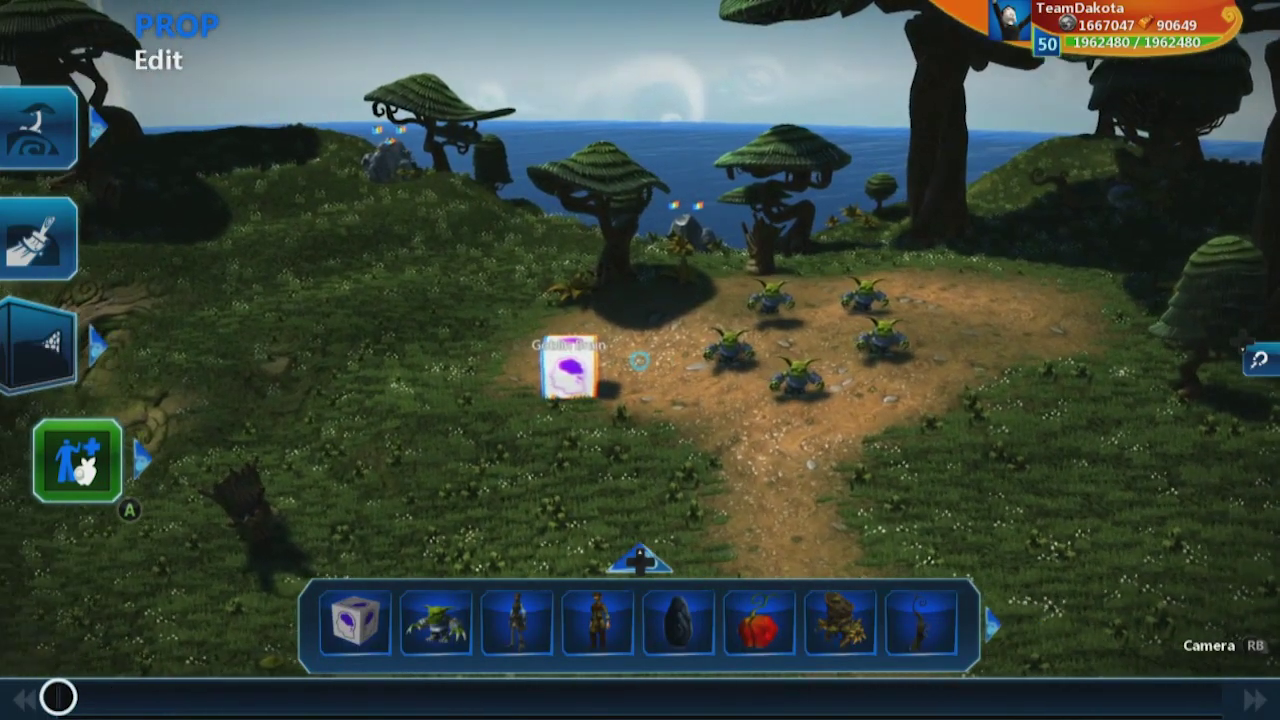
# In line 8 of the Goblin Brain cube's brain, set the lower bound of the pause attack random number to 0.
pyautogui.moveTo(640, 361)
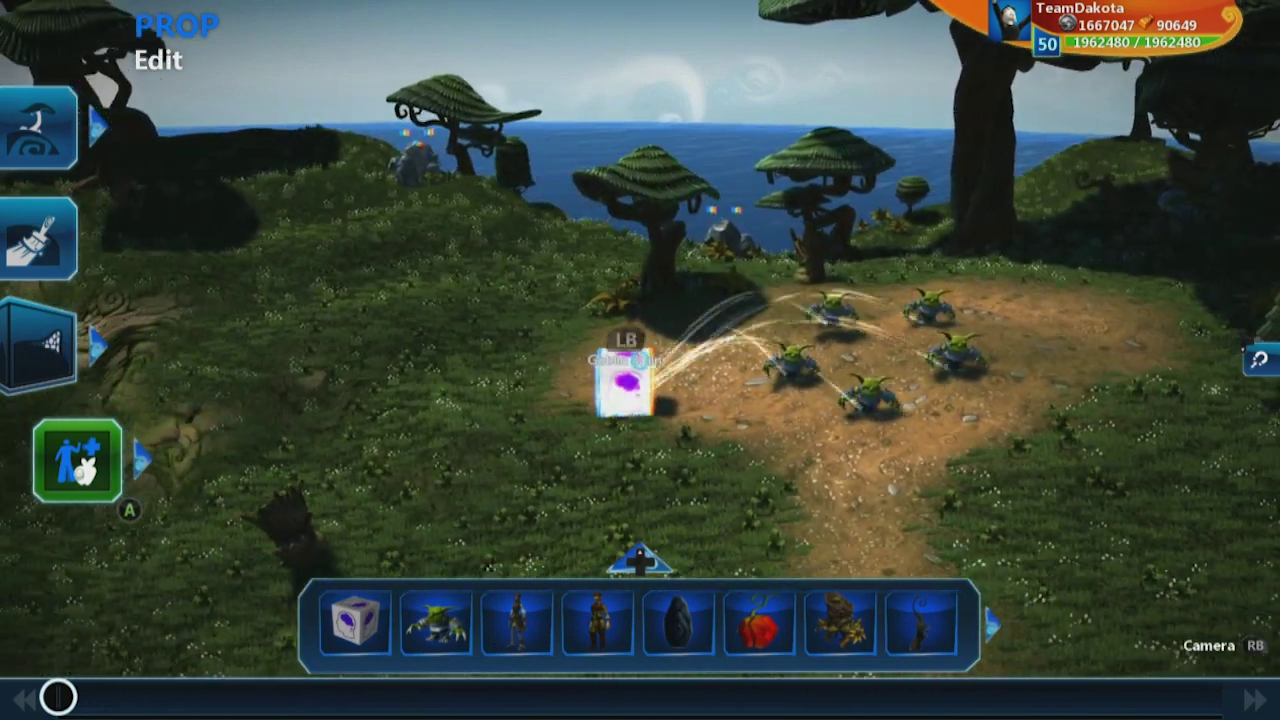
pyautogui.press('b')
pyautogui.press('Down')
pyautogui.press('Down')
pyautogui.press('Down')
pyautogui.press('Down')
pyautogui.press('Down')
pyautogui.press('Down')
pyautogui.press('Down')
pyautogui.press('Down')
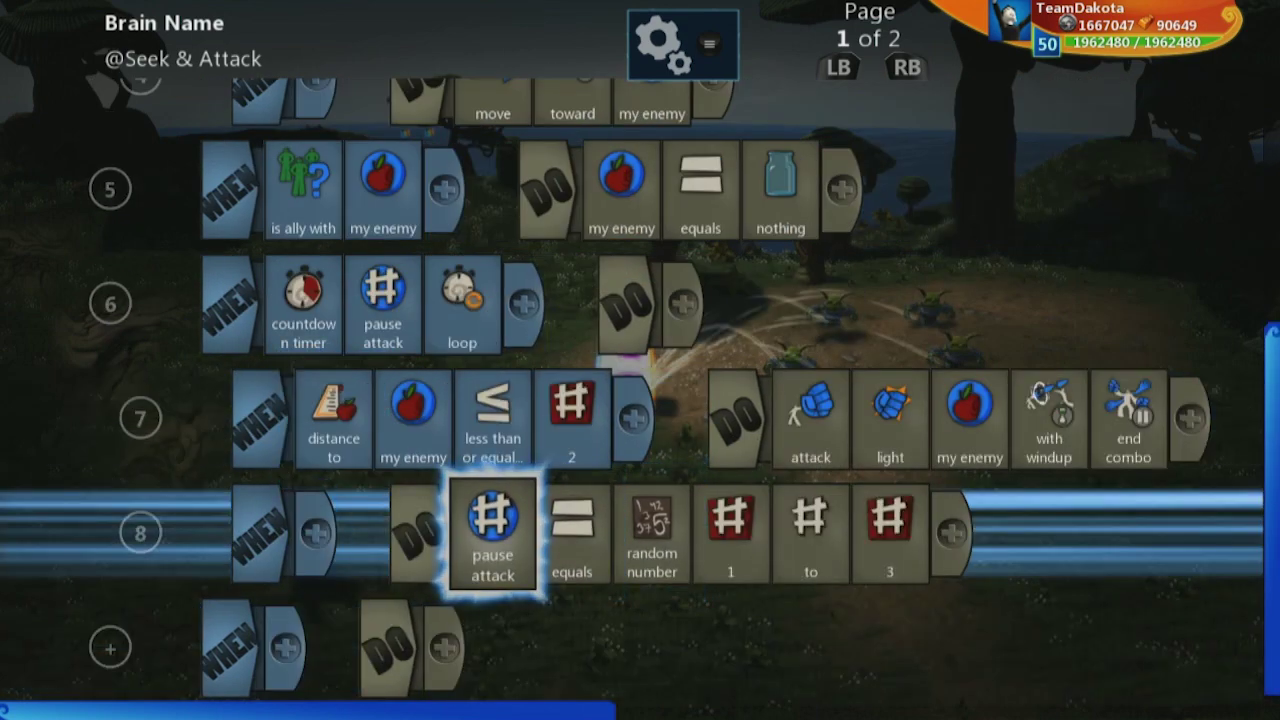
pyautogui.press('Up')
pyautogui.press('Down')
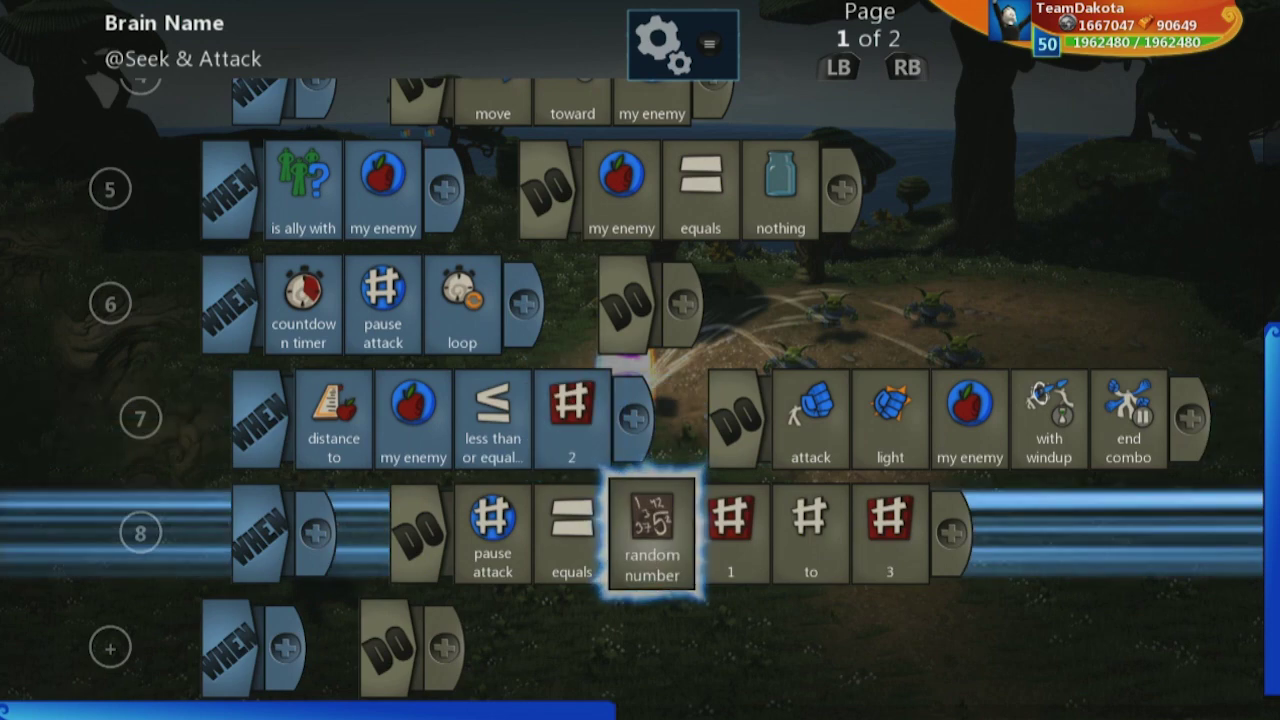
pyautogui.press('Left')
pyautogui.press('Return')
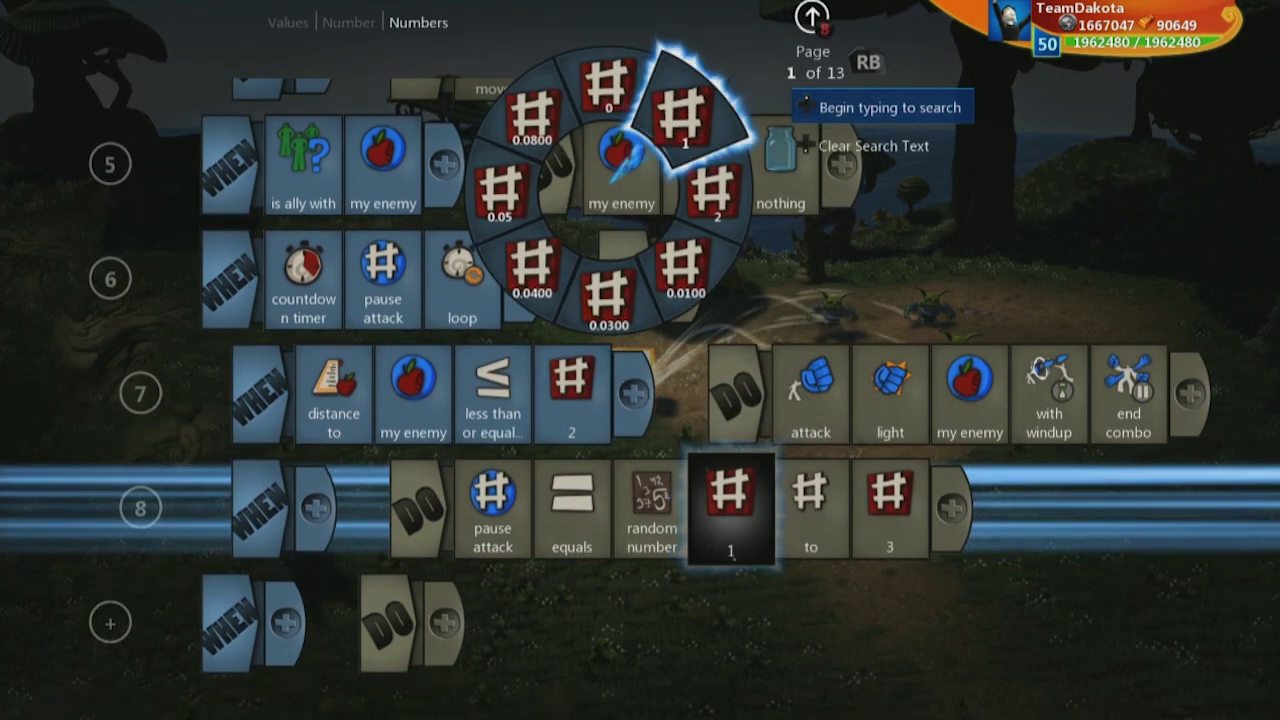
pyautogui.press('Return')
# Set the upper bound of the pause attack random number to 1 and close the Goblin Brain cube's brain.
pyautogui.press('Right')
pyautogui.press('Right')
pyautogui.press('Return')
pyautogui.press('Escape')
pyautogui.press('Return')
pyautogui.press('Return')
pyautogui.press('Left')
pyautogui.press('Left')
pyautogui.press('Left')
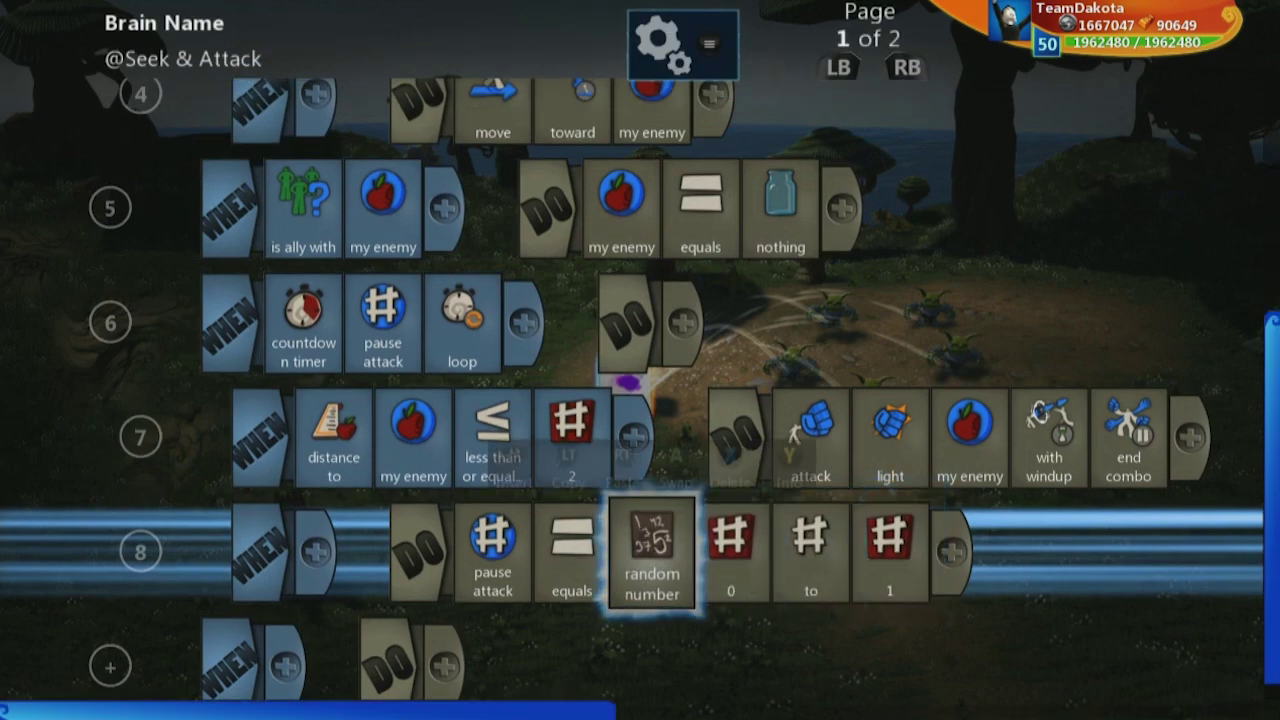
pyautogui.press('Escape')
pyautogui.press('Escape')
# Complete the first WHEN condition of the gate's Manual Door brain as "started to", "in trigger zone", Woodland Peasant.
pyautogui.press('Right')
pyautogui.press('Return')
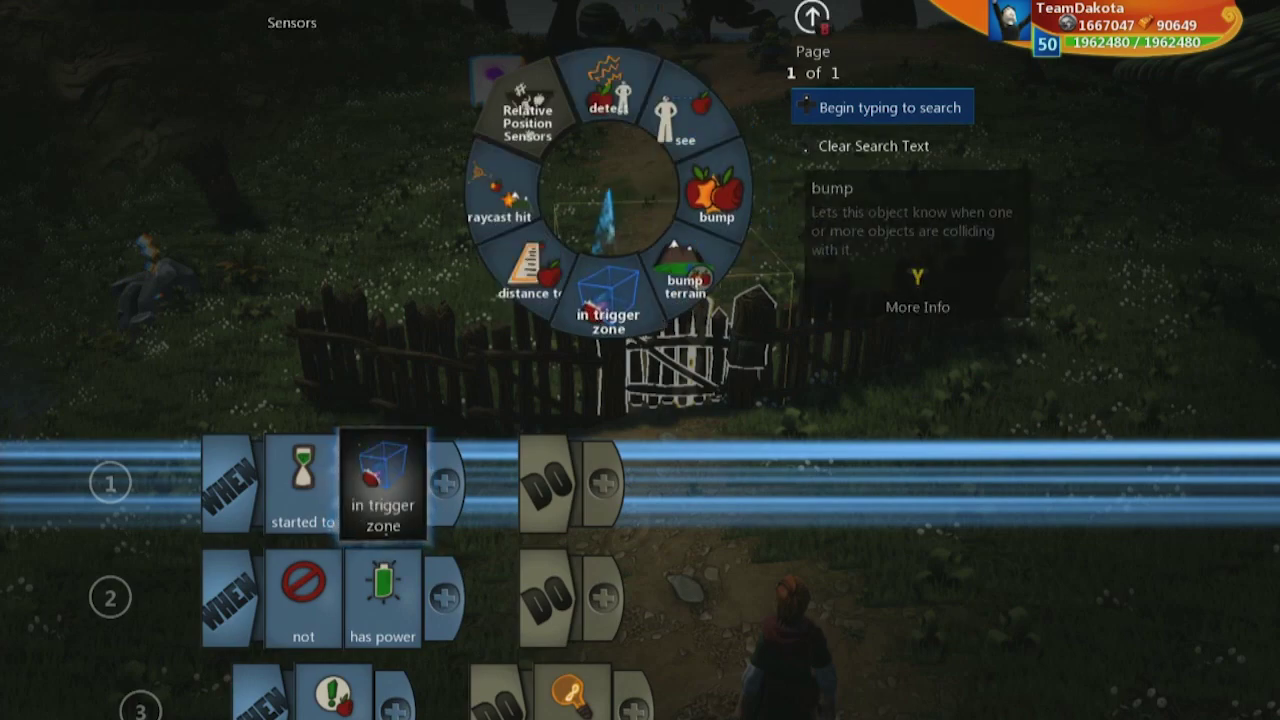
pyautogui.press('Return')
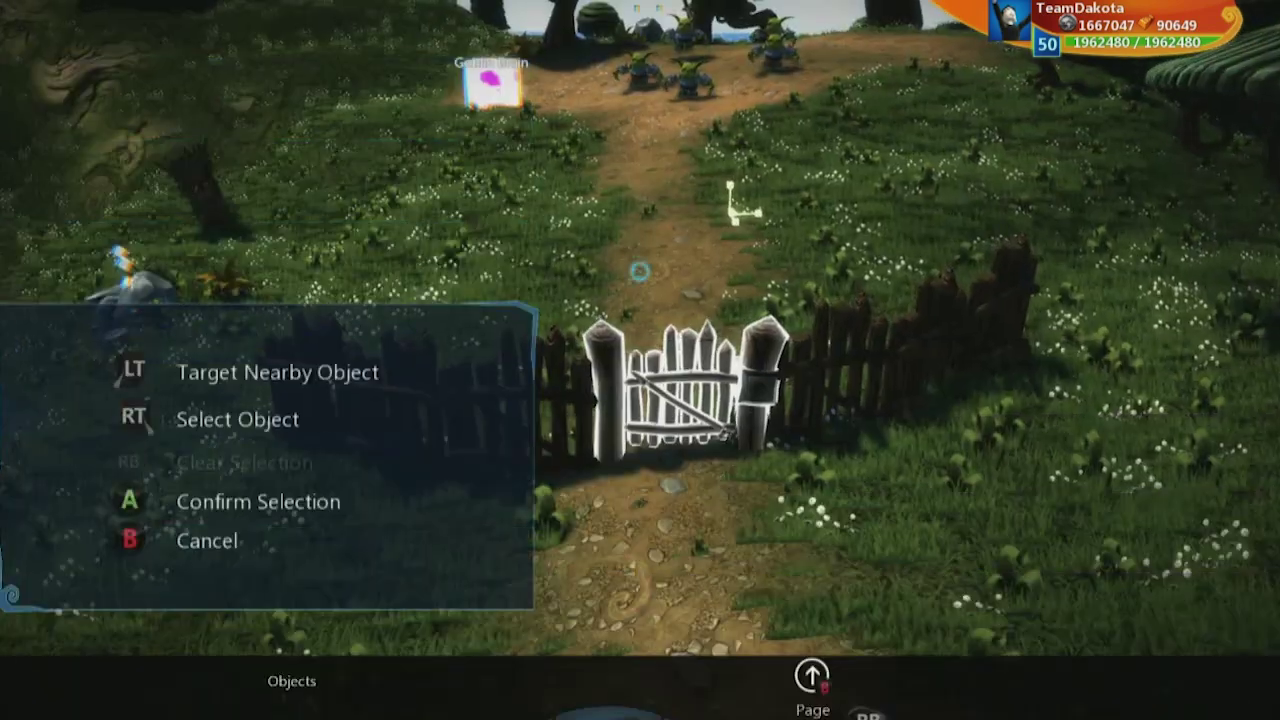
pyautogui.press('Right')
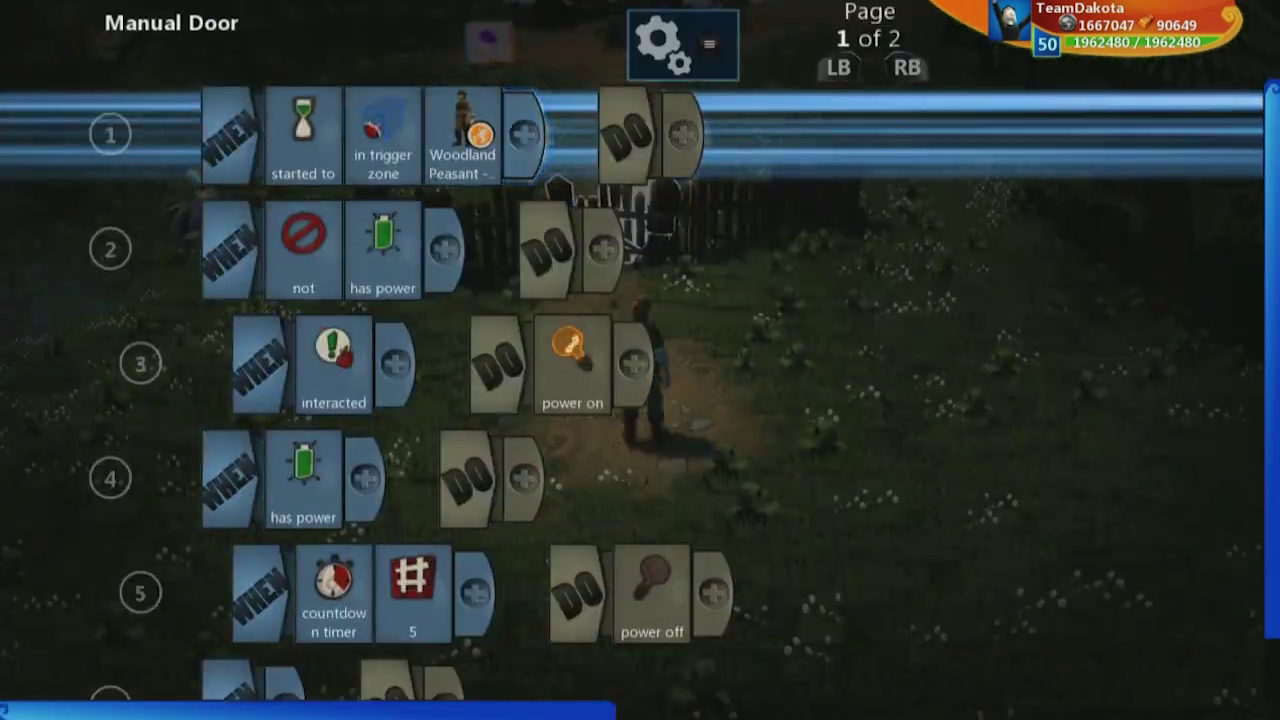
# Make the DO side of the gate's first line set the Woodland Peasant's jump variable equal to true, and close the brain.
pyautogui.press('Return')
pyautogui.press('Escape')
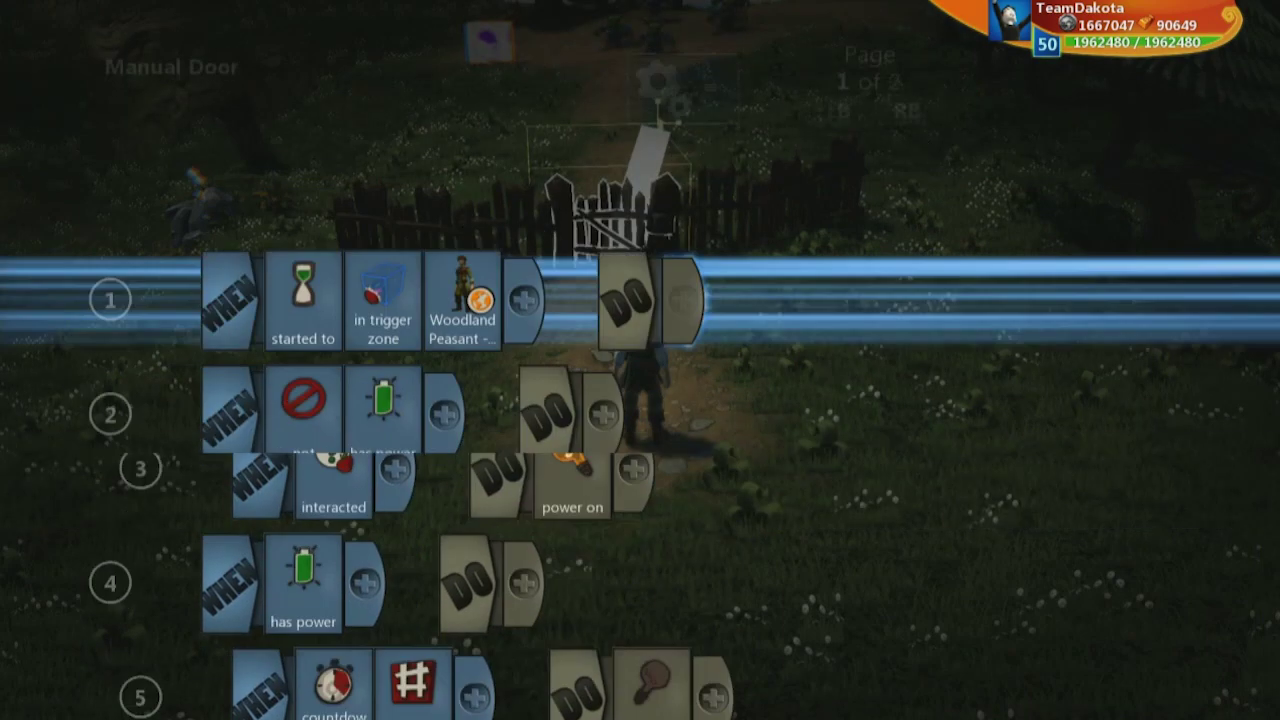
pyautogui.press('Return')
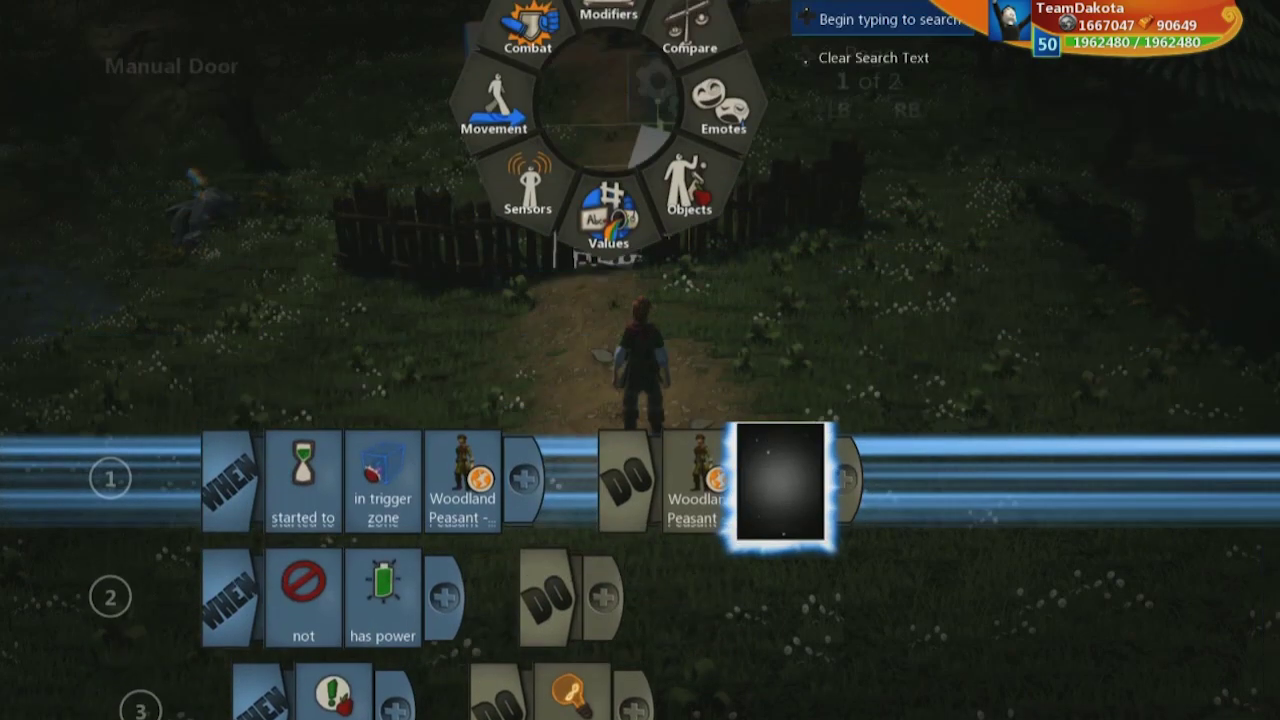
pyautogui.press('Right')
pyautogui.press('Return')
pyautogui.press('Return')
pyautogui.press('Return')
pyautogui.press('Return')
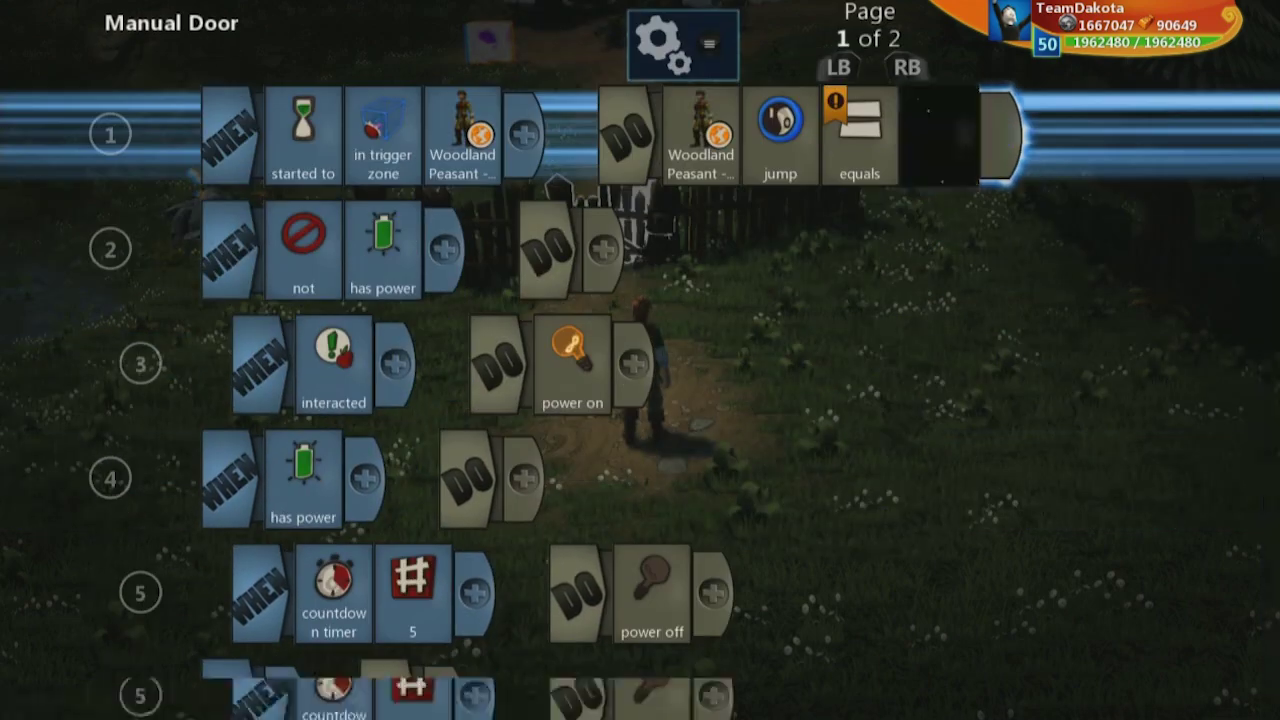
pyautogui.press('Return')
pyautogui.press('Left')
pyautogui.press('Return')
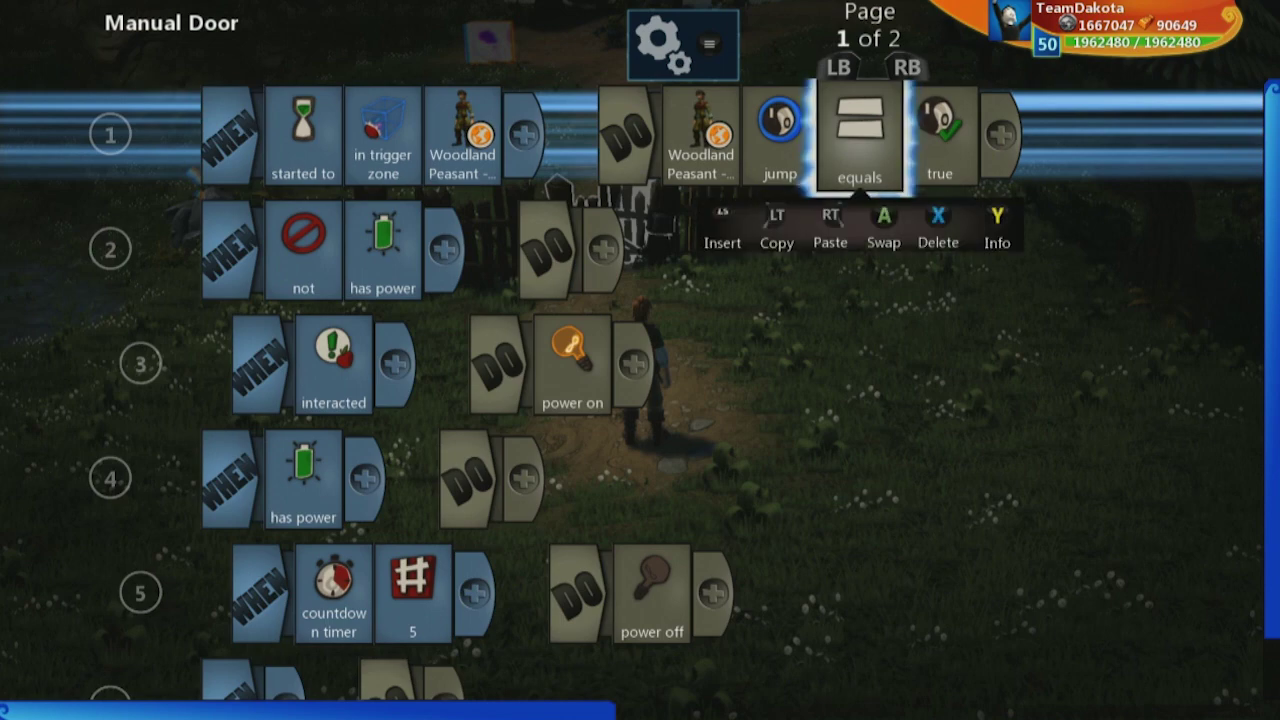
pyautogui.press('Down')
pyautogui.press('Left')
pyautogui.press('Left')
pyautogui.press('Up')
pyautogui.press('Escape')
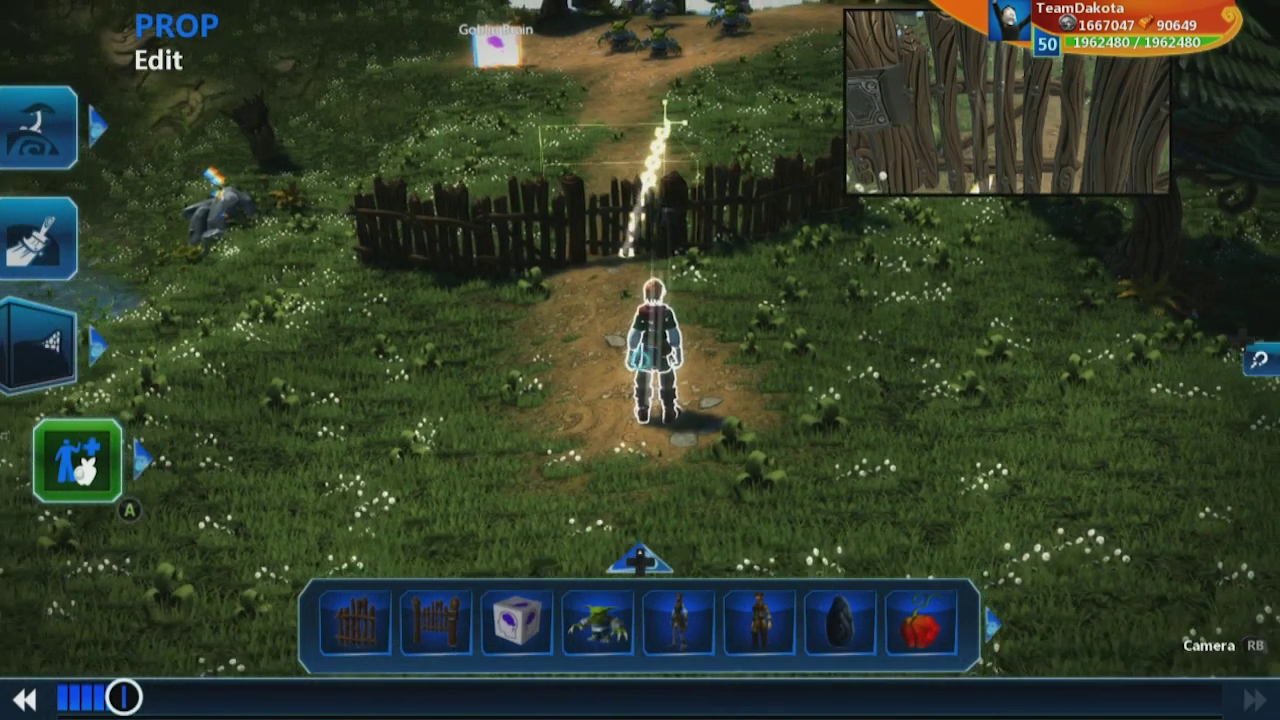
# Place a new logic cube on the grass near the player character and rename it Jump.
pyautogui.press('Right')
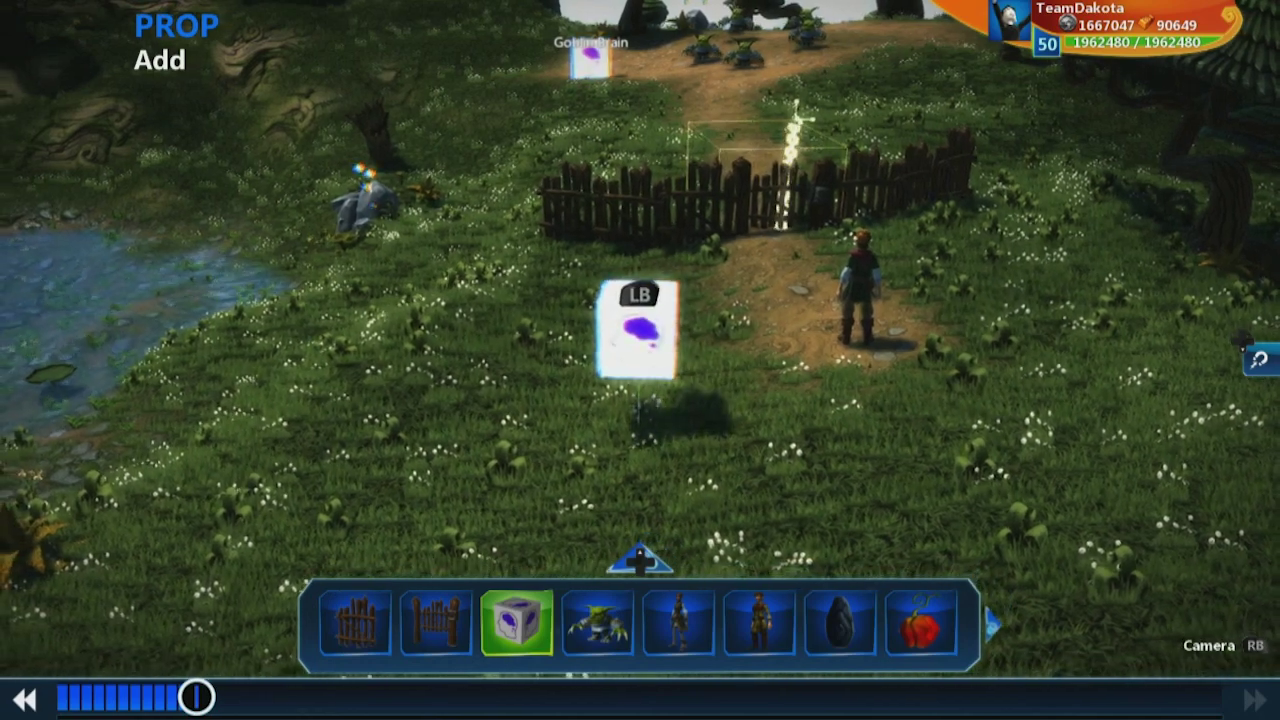
pyautogui.press('Escape')
pyautogui.press('Return')
pyautogui.press('y')
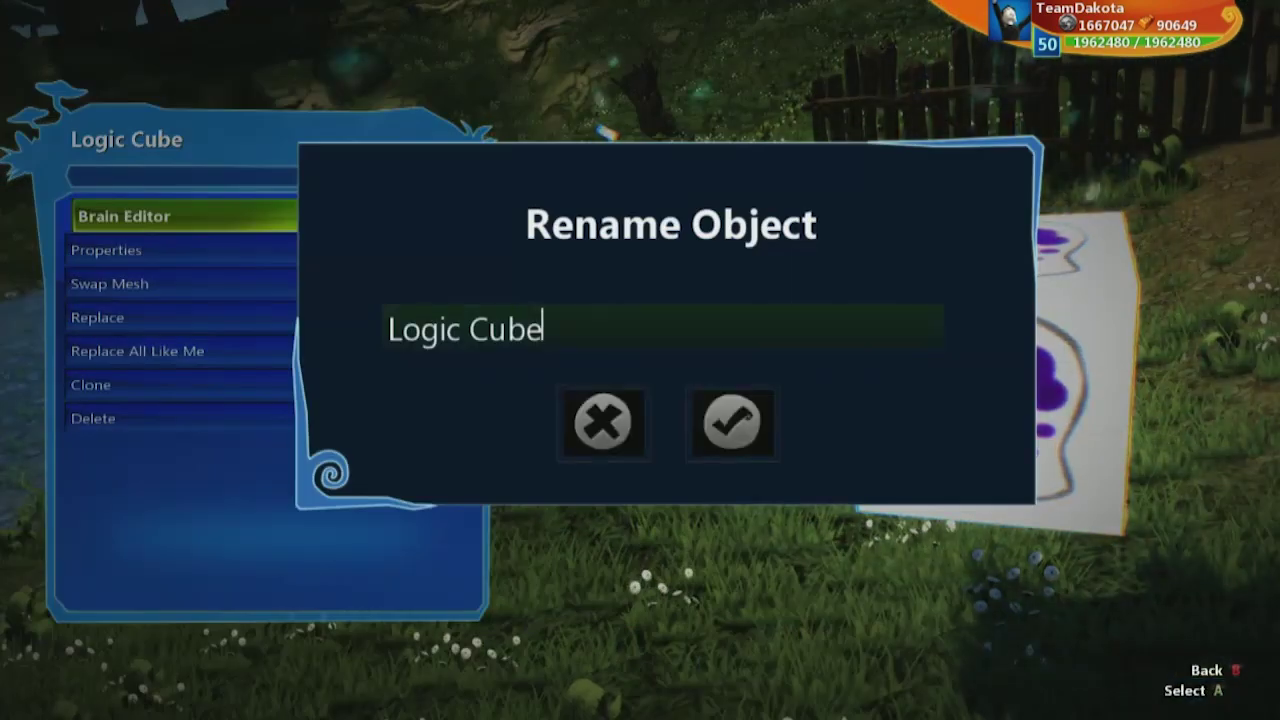
pyautogui.write('Jump')
pyautogui.press('Return')
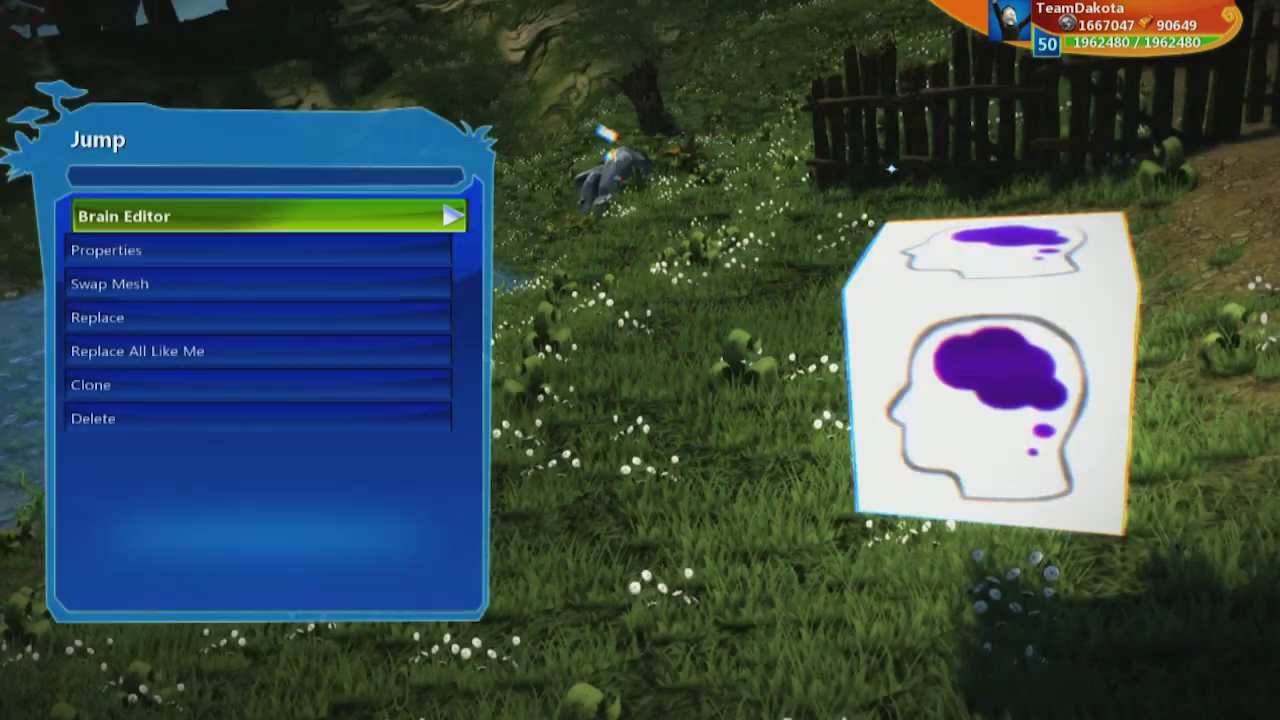
# Program the Jump cube's brain with the line WHEN A pressed, DO jump.
pyautogui.press('Return')
pyautogui.press('Escape')
pyautogui.press('Escape')
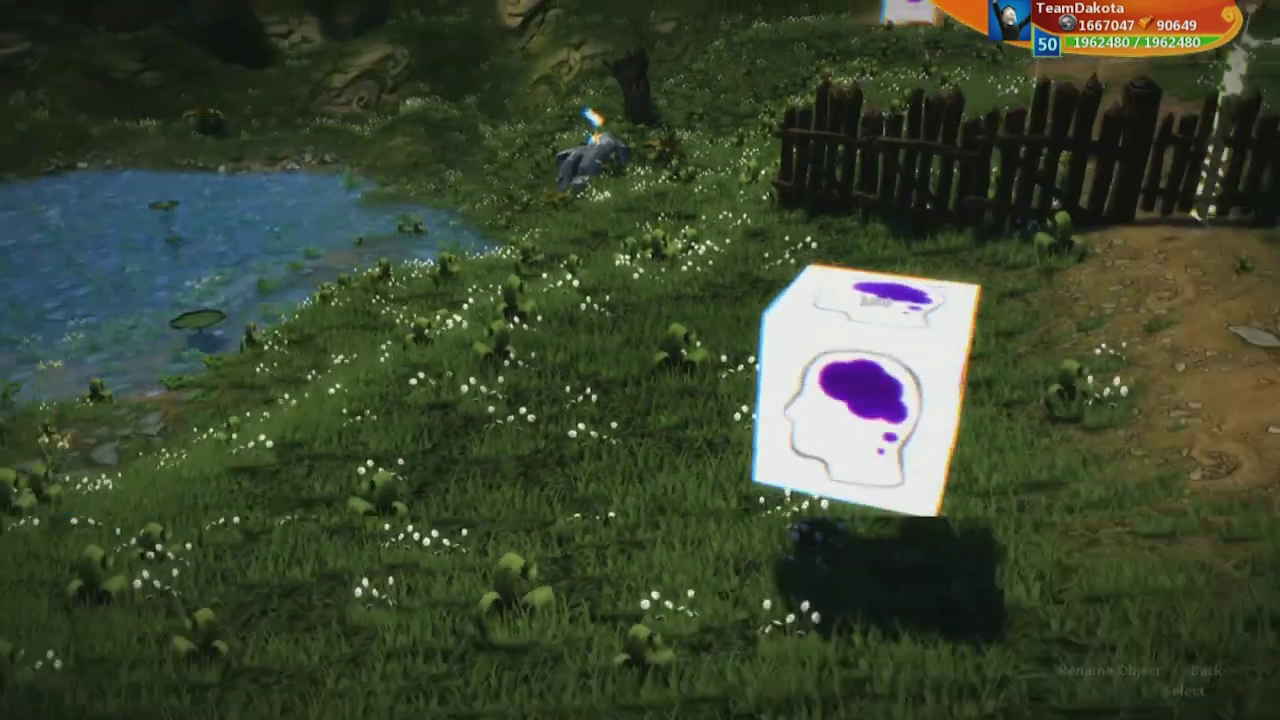
pyautogui.press('Return')
pyautogui.press('Return')
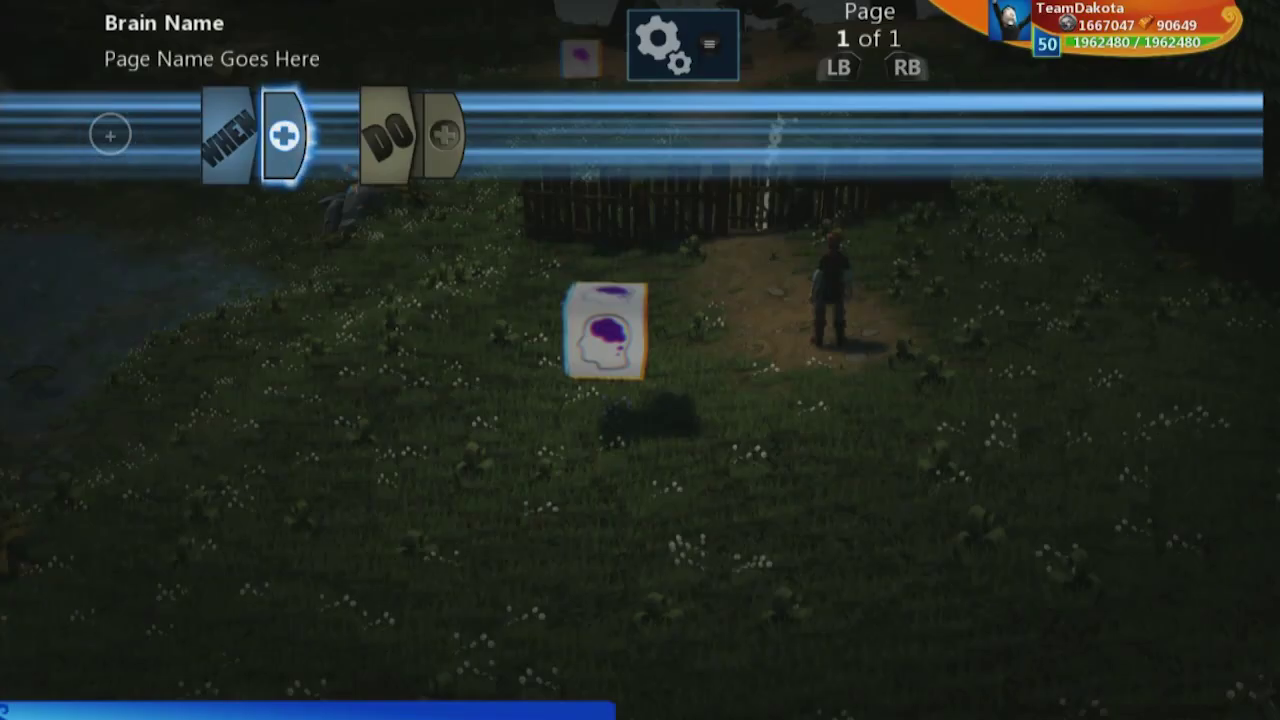
pyautogui.press('Return')
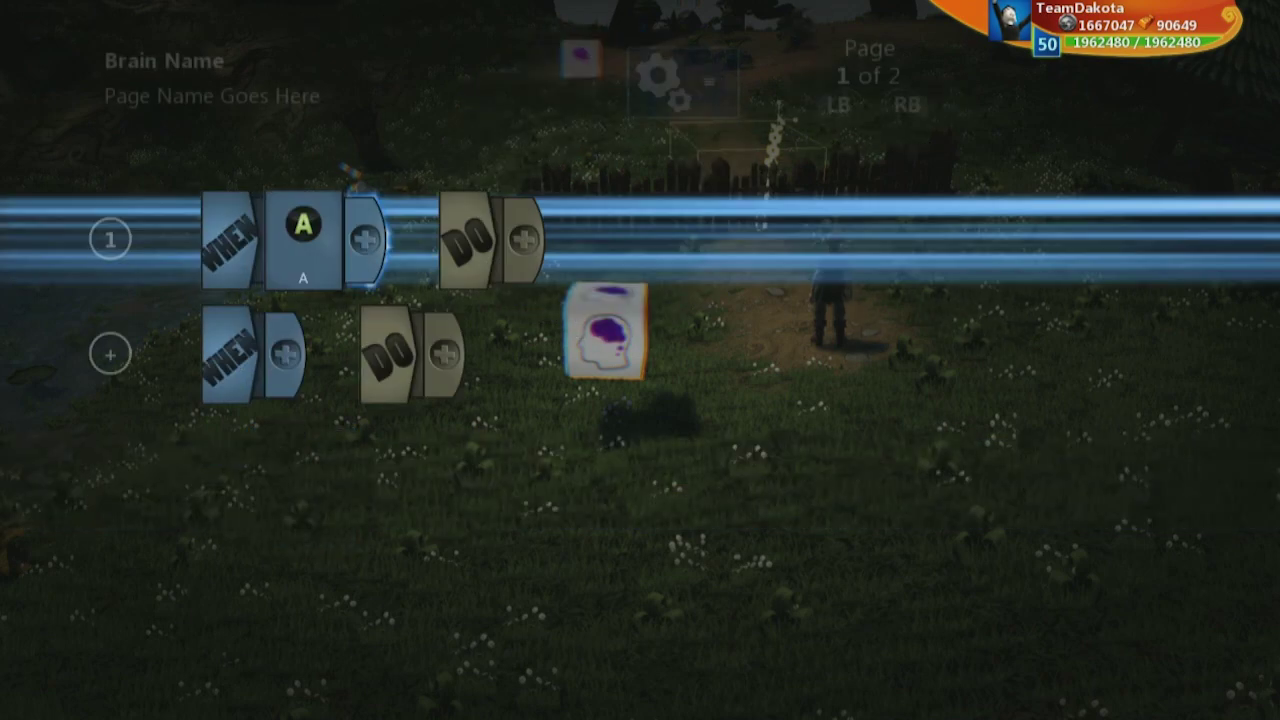
pyautogui.press('Return')
pyautogui.press('Return')
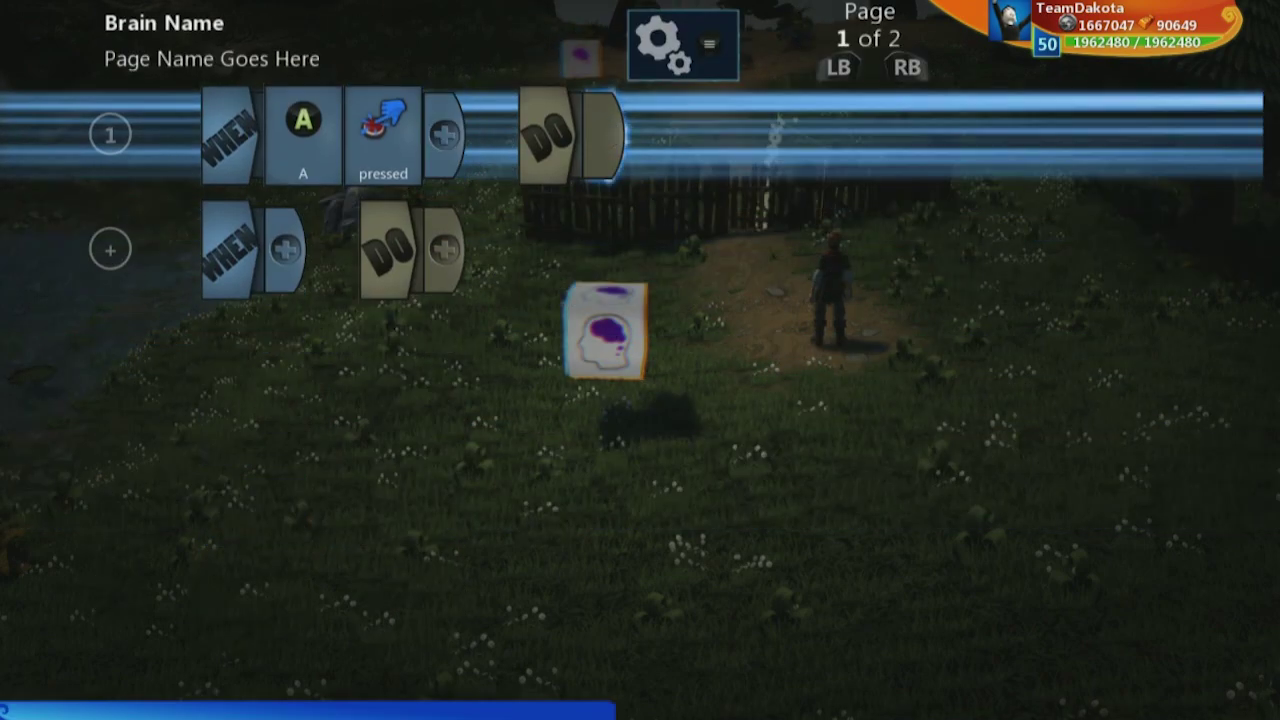
pyautogui.press('Return')
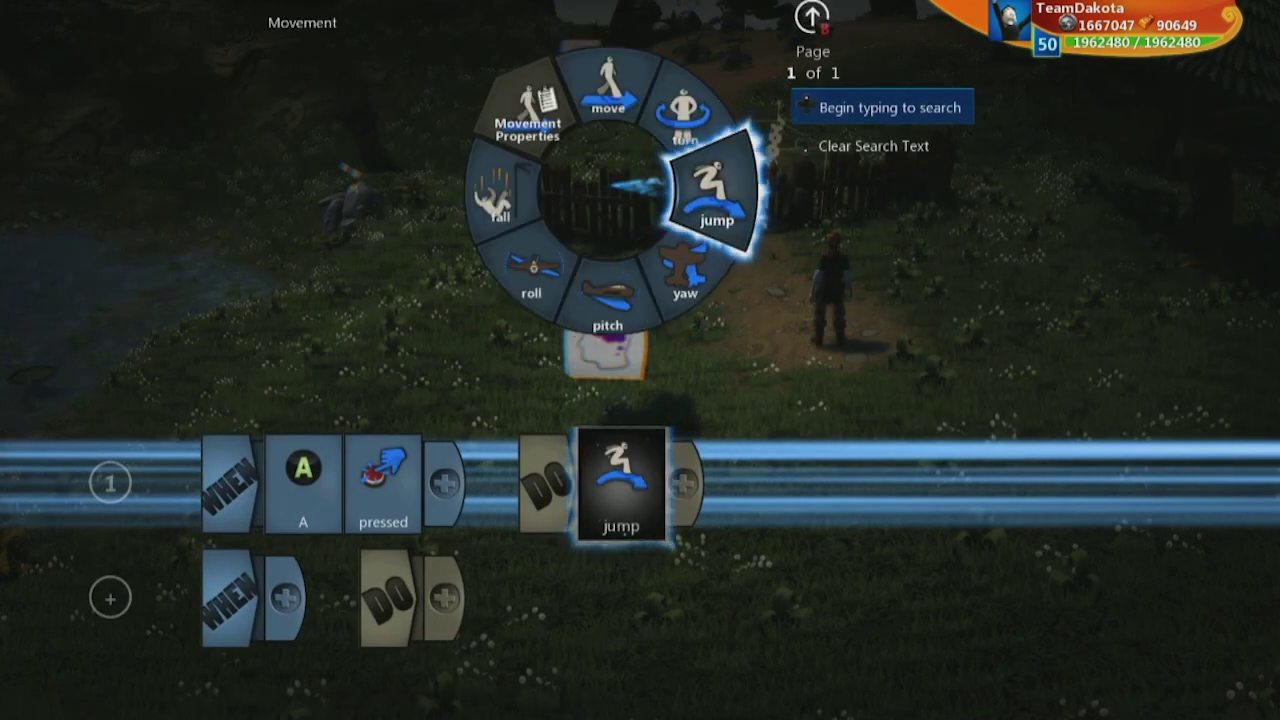
pyautogui.press('Escape')
pyautogui.press('Escape')
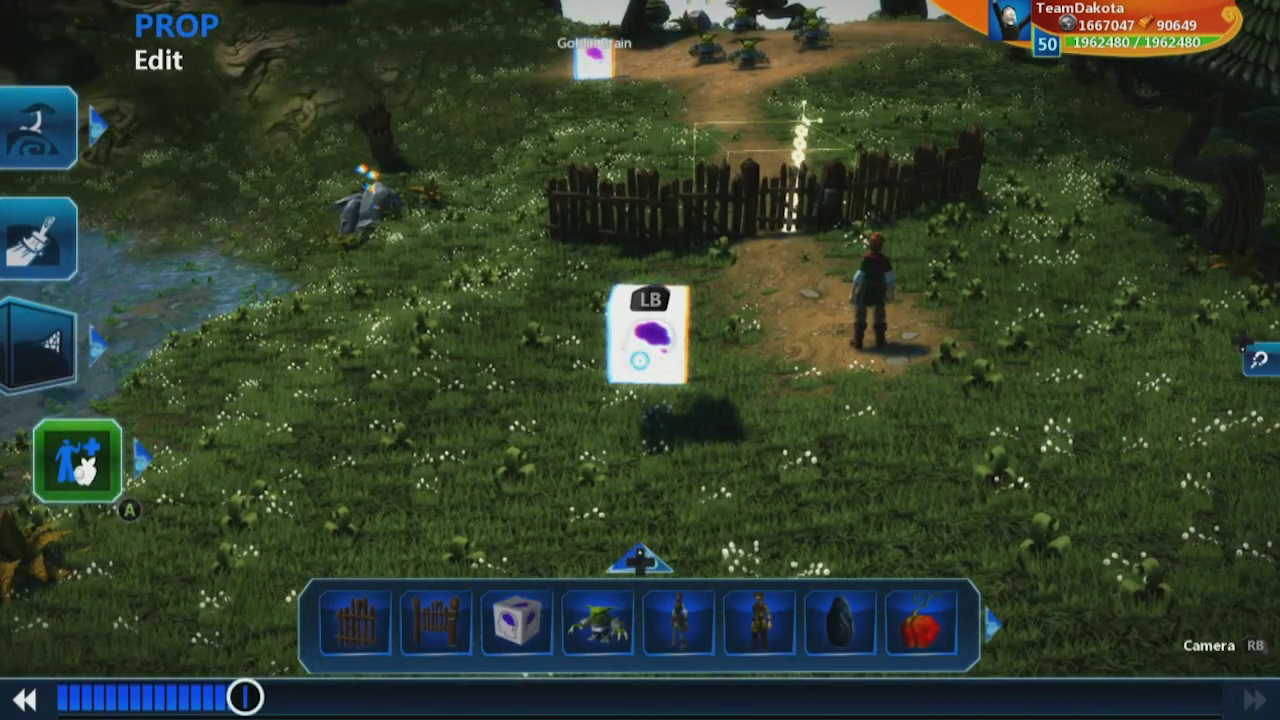
# Set the Template option in the Jump cube's brain properties.
pyautogui.press('Return')
pyautogui.press('Return')
pyautogui.press('Down')
pyautogui.press('Return')
pyautogui.press('Down')
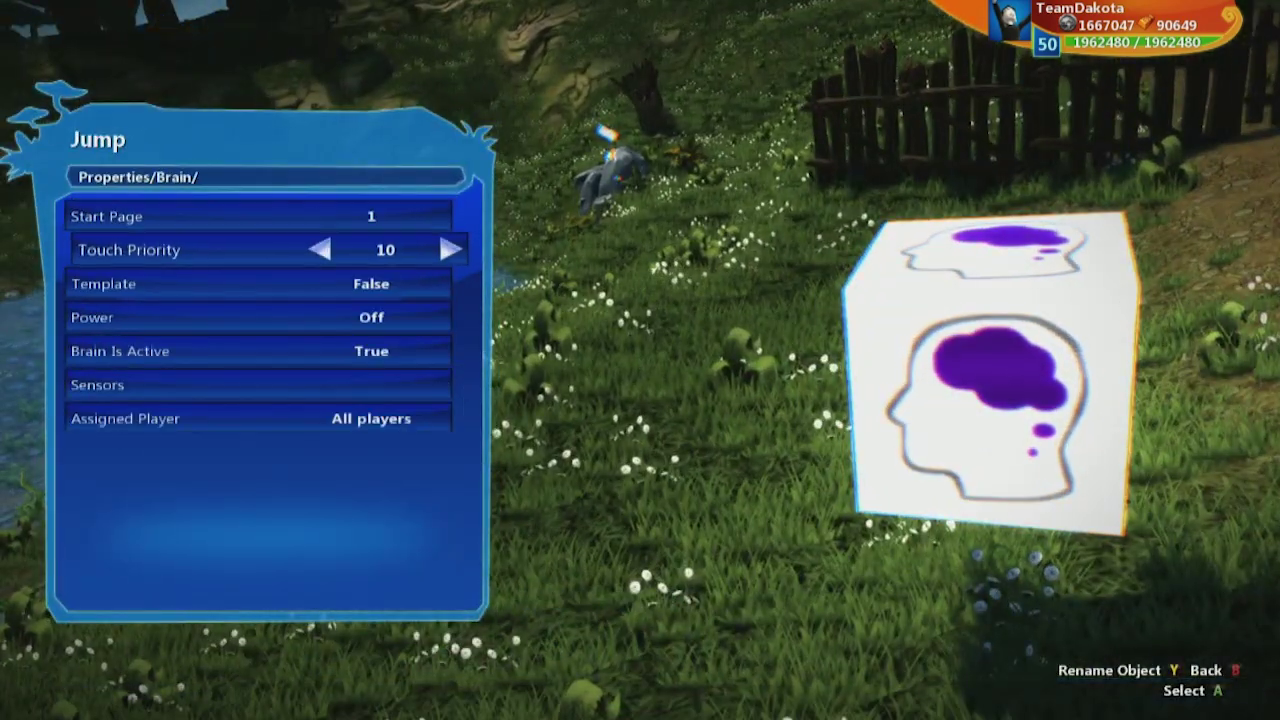
pyautogui.press('Down')
pyautogui.press('Escape')
pyautogui.press('Escape')
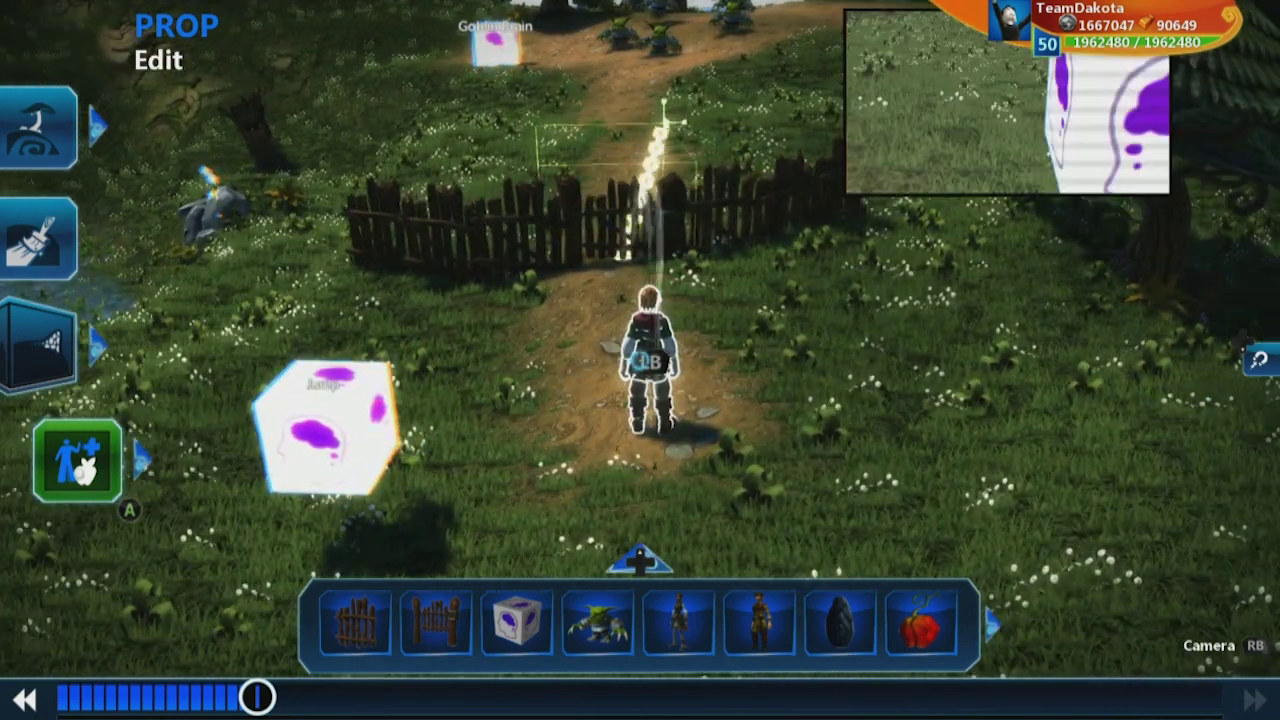
# Insert a line above the "X pressed" line in the player character's brain with the condition "started to" and the jump variable.
pyautogui.click(640, 361)
pyautogui.press('y')
pyautogui.press('Insert')
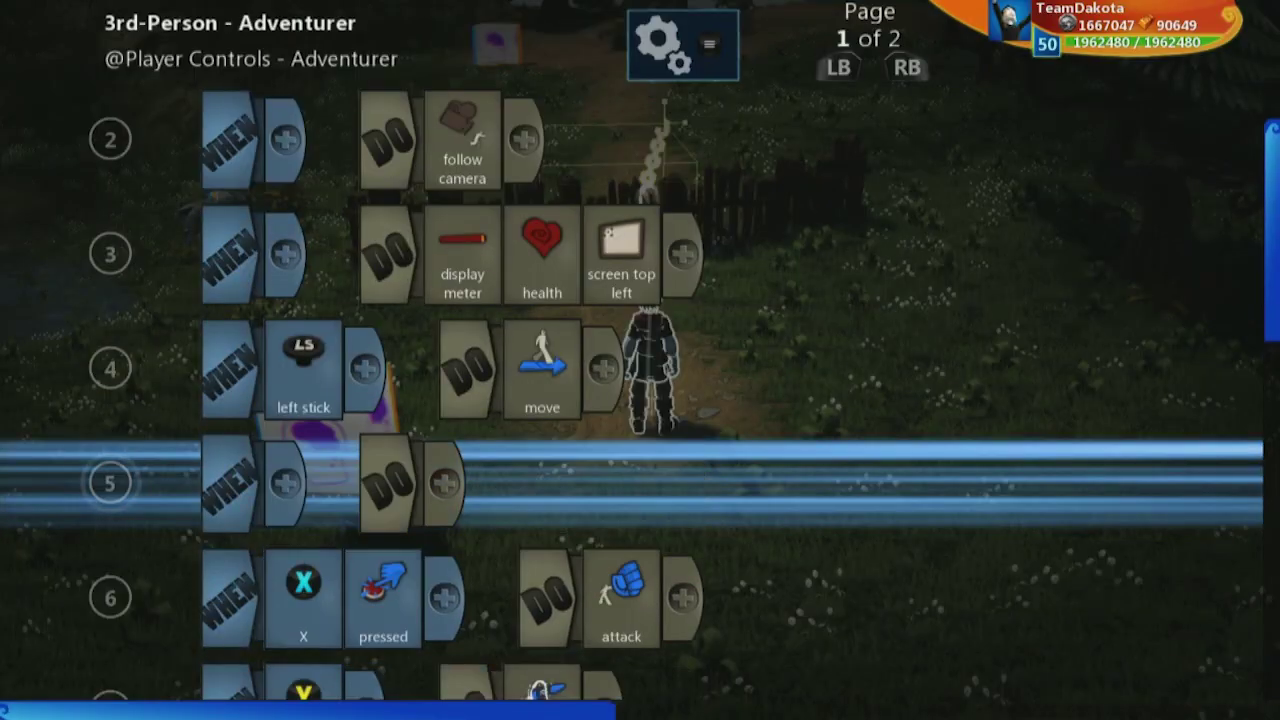
pyautogui.press('Return')
pyautogui.press('Return')
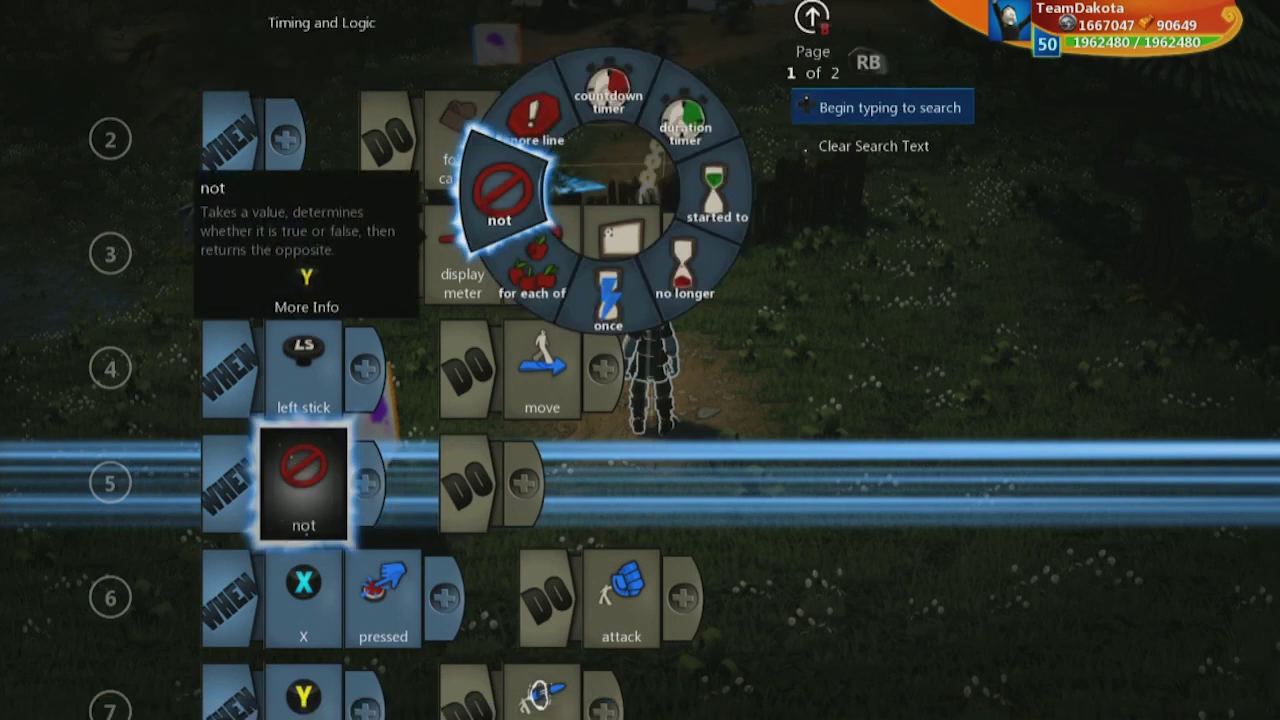
pyautogui.press('Right')
pyautogui.press('Return')
pyautogui.press('Return')
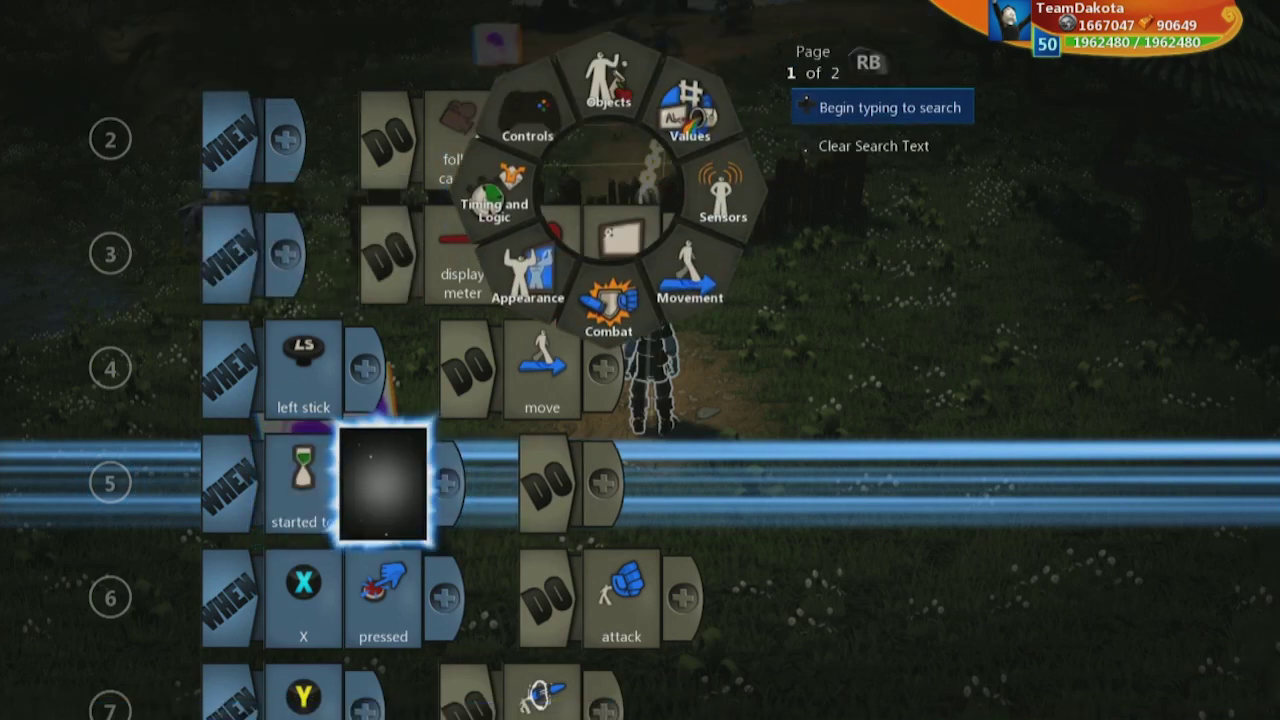
pyautogui.write('jump')
pyautogui.press('Return')
# Add the Multi-Brain action "add brain" to the DO side of the "started to jump" line.
pyautogui.press('Right')
pyautogui.press('Return')
pyautogui.press('pagedown')
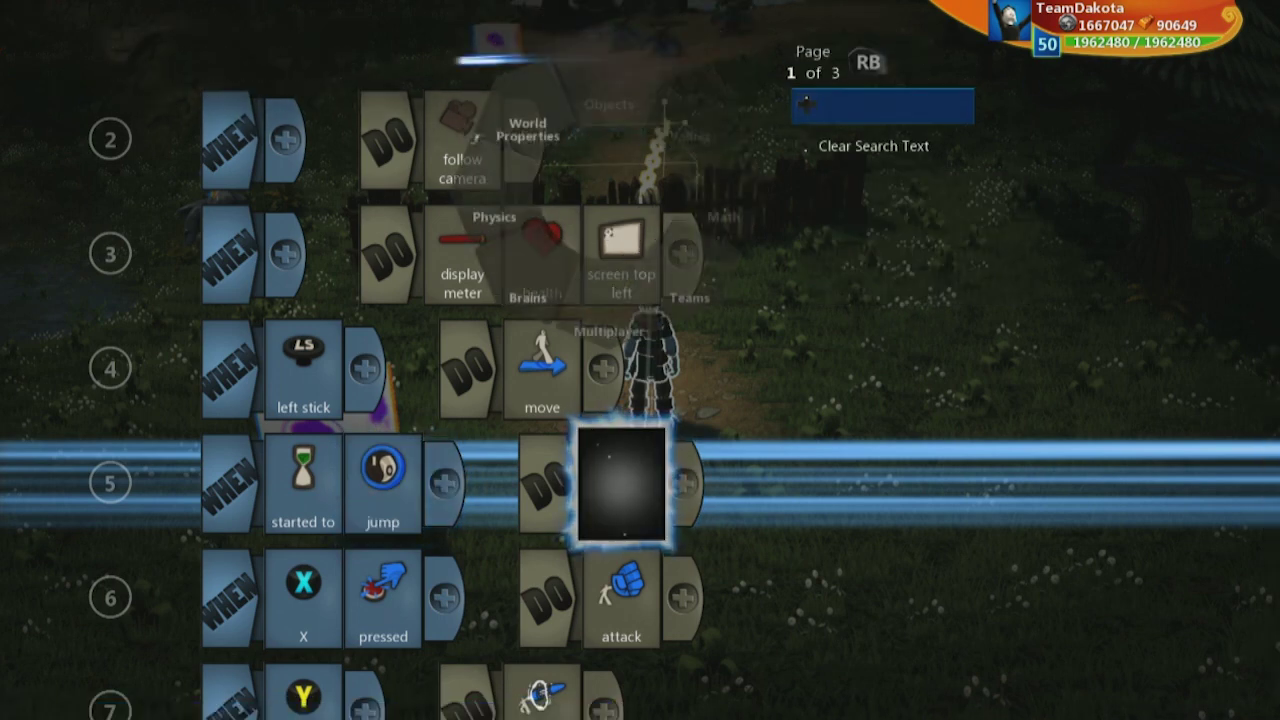
pyautogui.press('Return')
pyautogui.press('Return')
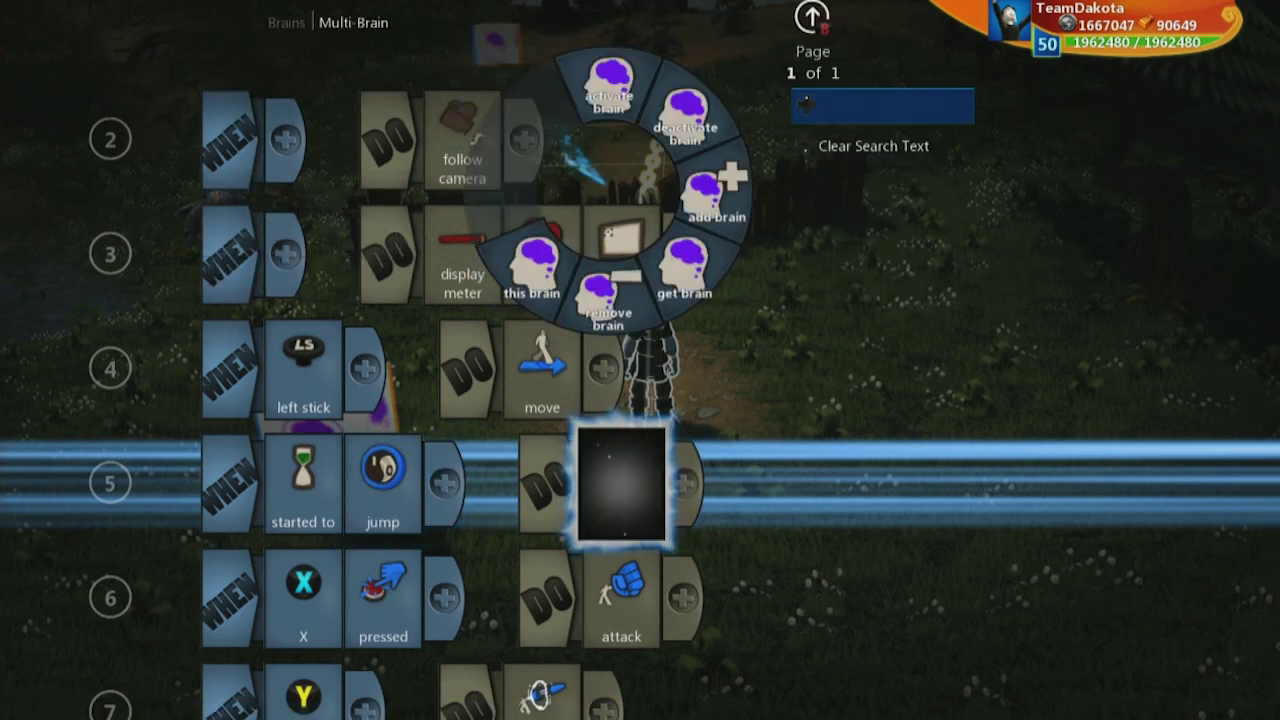
pyautogui.press('Return')
pyautogui.press('Return')
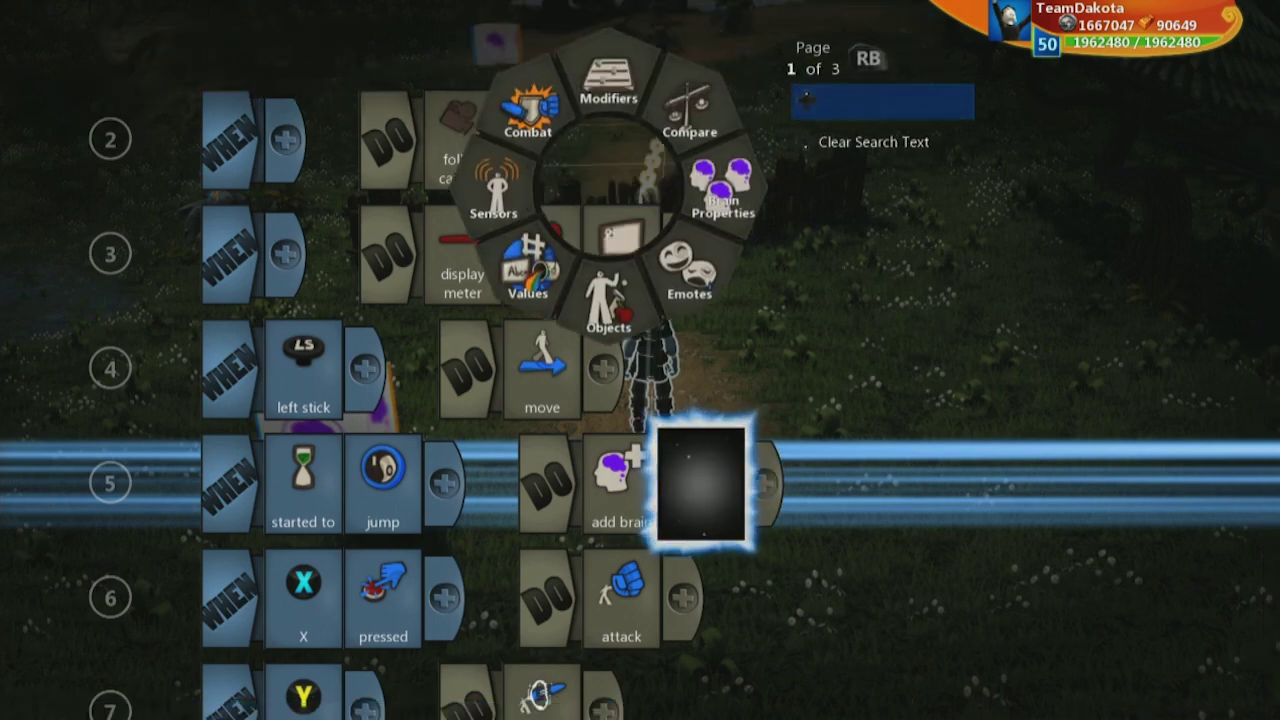
# Pick the Jump logic cube in the world as the brain that the action adds.
pyautogui.press('Return')
pyautogui.press('Return')
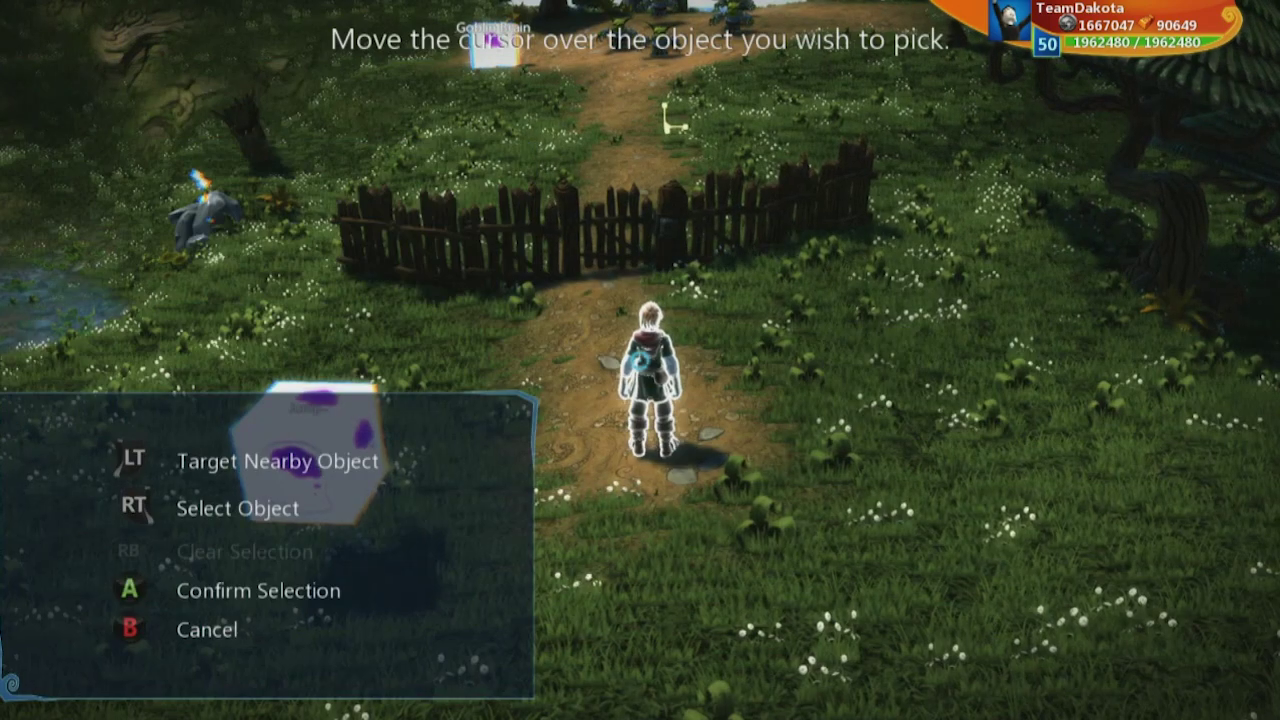
pyautogui.press('Left')
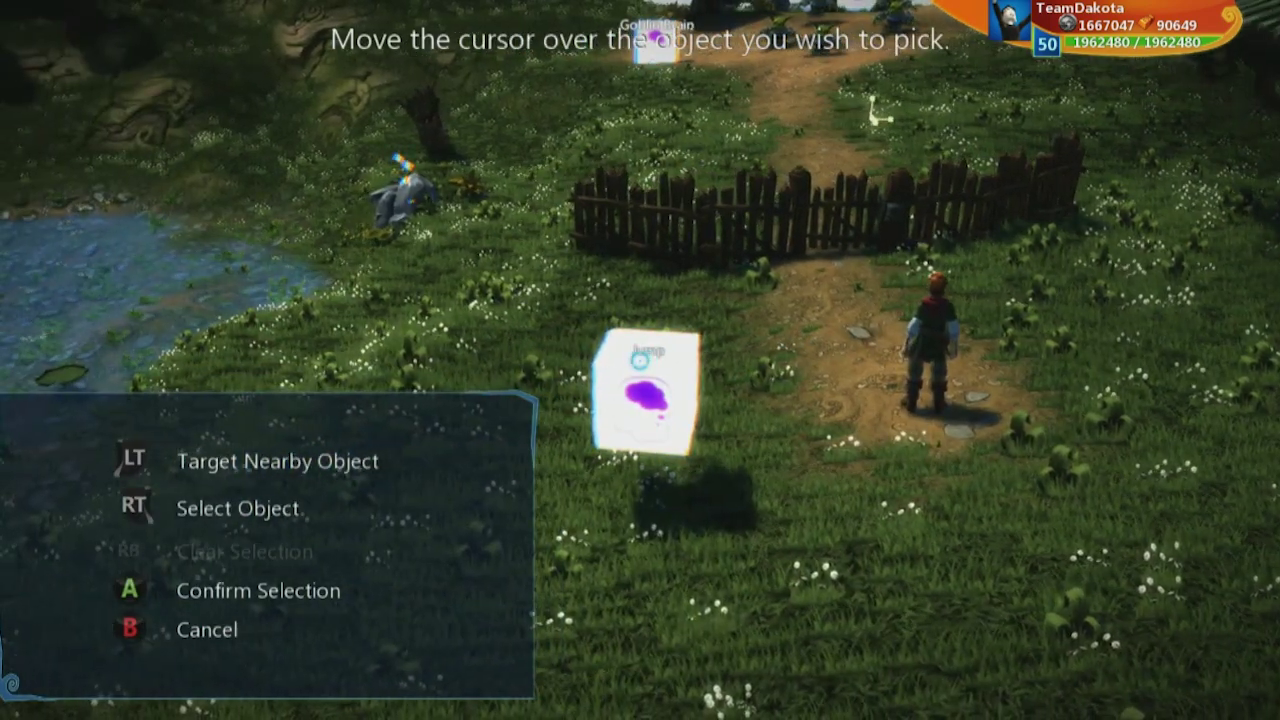
pyautogui.press('Return')
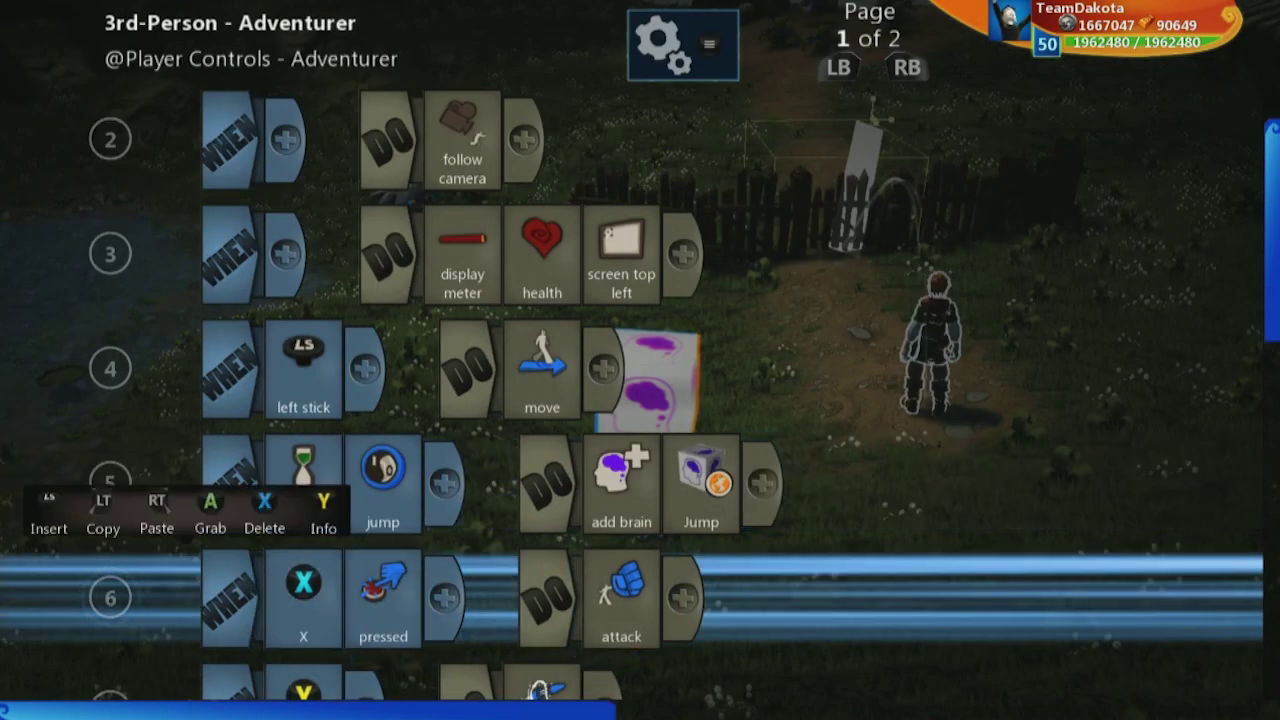
# Review the conditions and the add brain action on the "started to jump" line in the player character's brain.
pyautogui.press('Up')
pyautogui.press('Right')
pyautogui.press('Right')
pyautogui.press('Up')
pyautogui.press('Down')
pyautogui.press('Down')
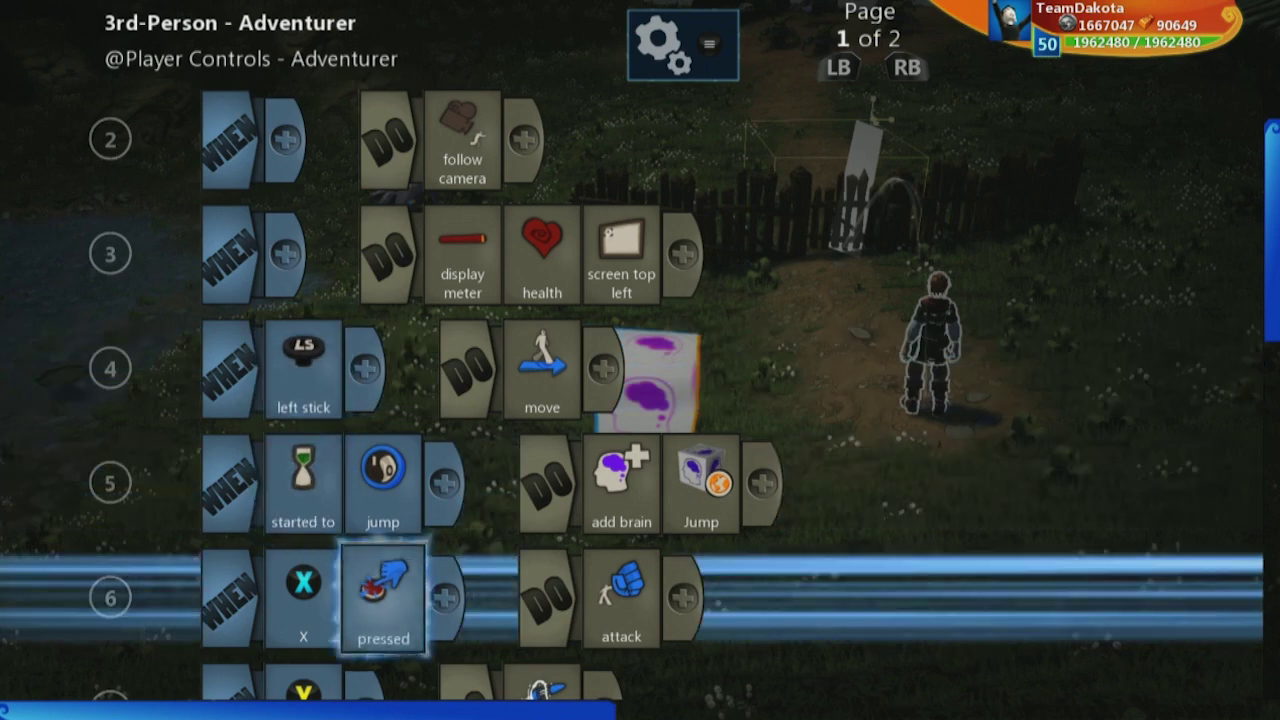
pyautogui.press('Up')
pyautogui.press('Left')
pyautogui.press('Right')
pyautogui.press('Right')
pyautogui.press('Right')
pyautogui.press('Right')
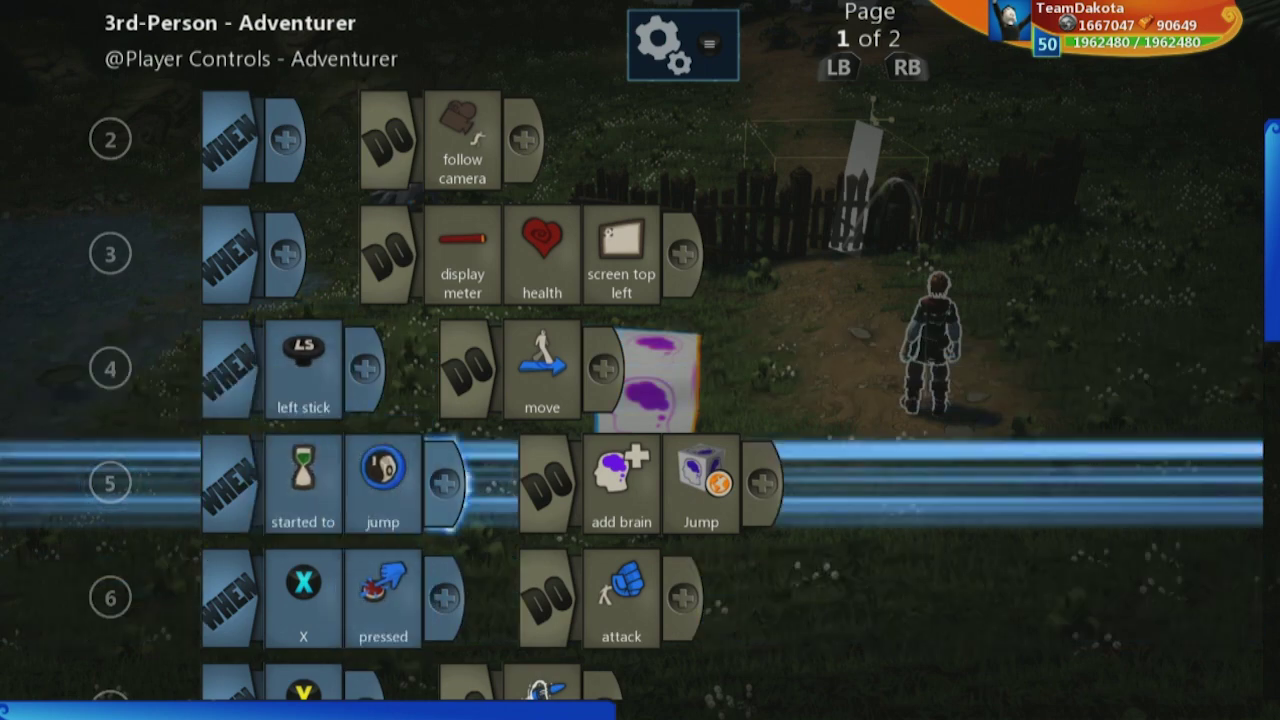
# Leave the player character's brain and inspect the programmed line in the Jump cube's brain.
pyautogui.press('Escape')
pyautogui.press('Return')
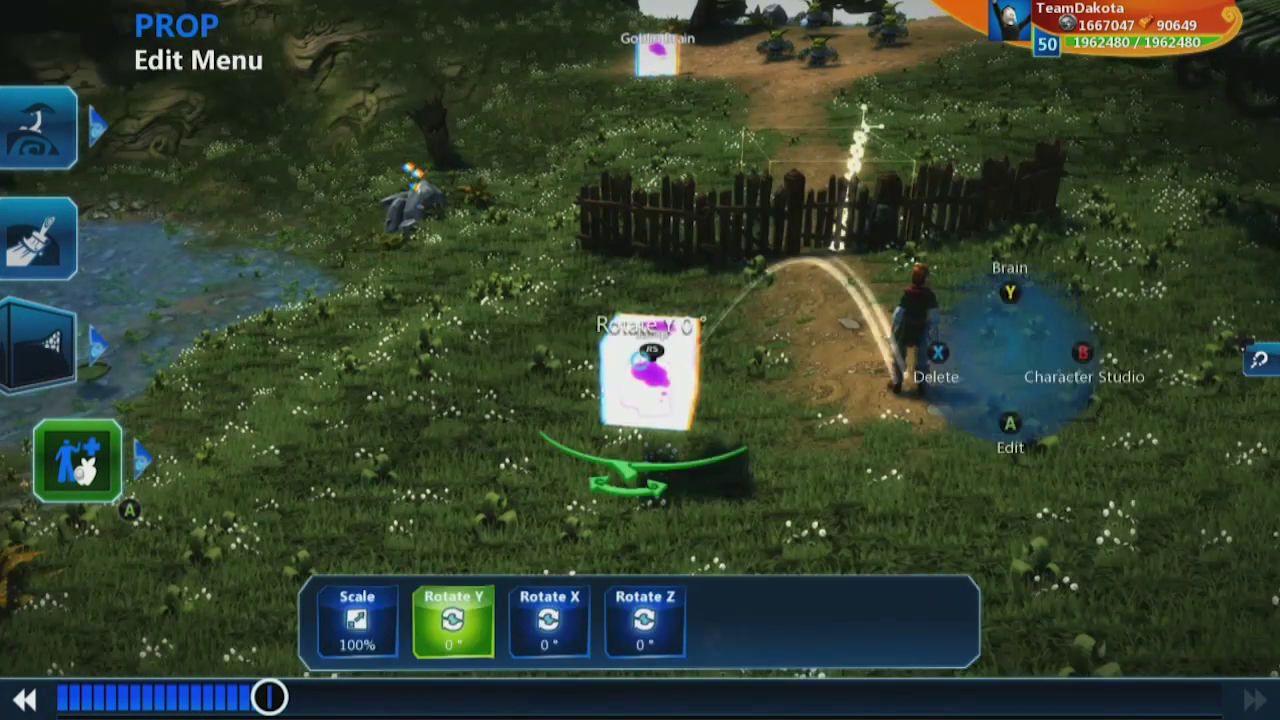
pyautogui.press('y')
pyautogui.press('Down')
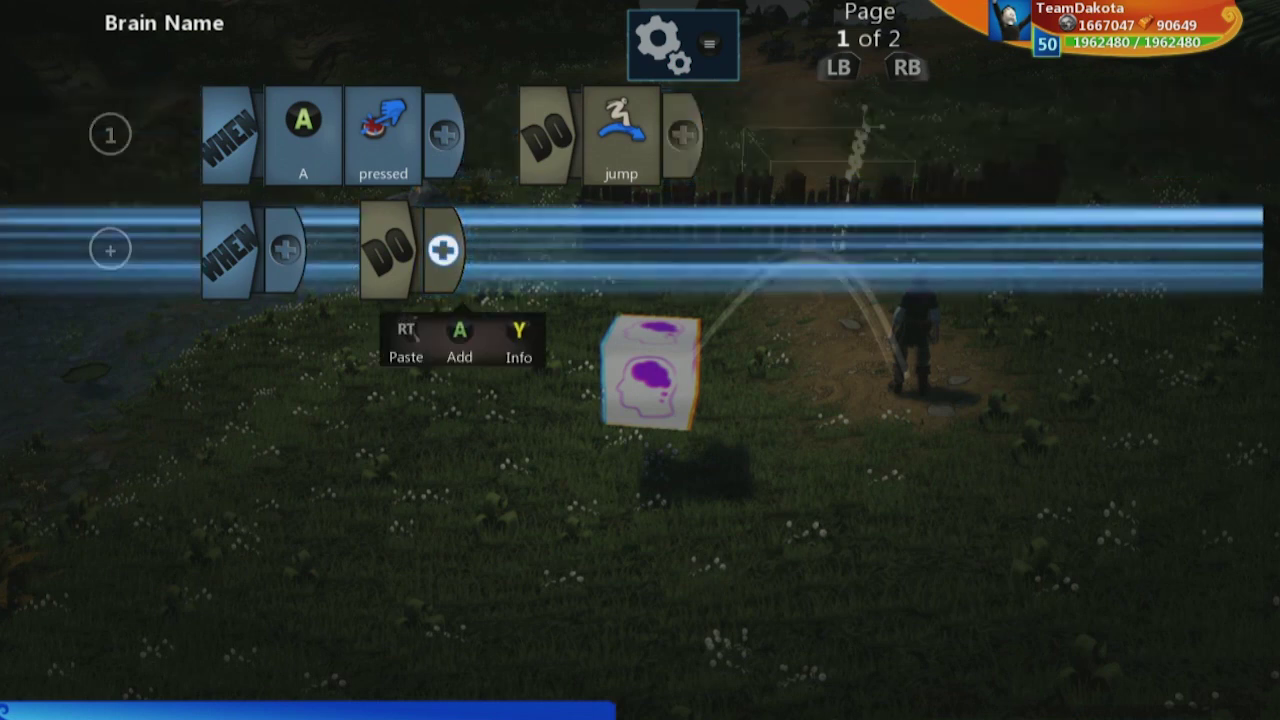
pyautogui.press('Escape')
pyautogui.press('Escape')
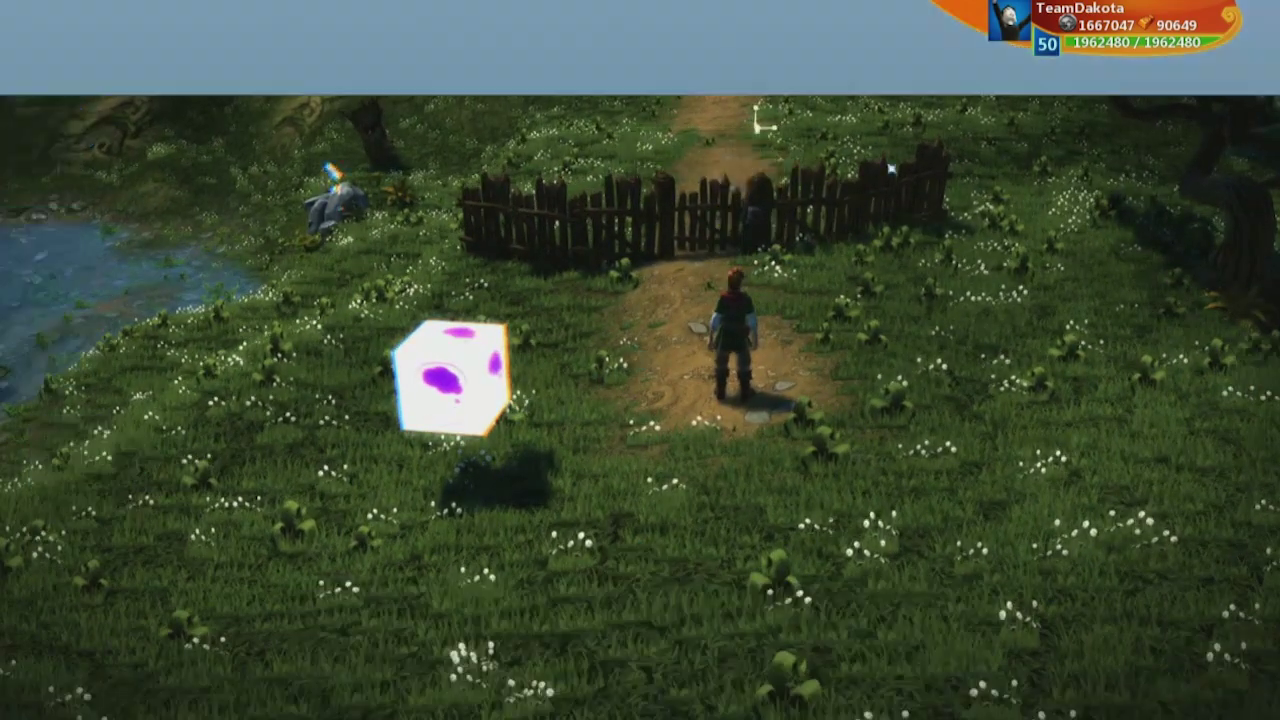
# Playtest the level by running the player character through the gate and jumping on the path toward the goblins.
pyautogui.press('Escape')
pyautogui.press('s')
pyautogui.press('d')
pyautogui.press('a')
pyautogui.press('w')
pyautogui.press('a')
pyautogui.press('w')
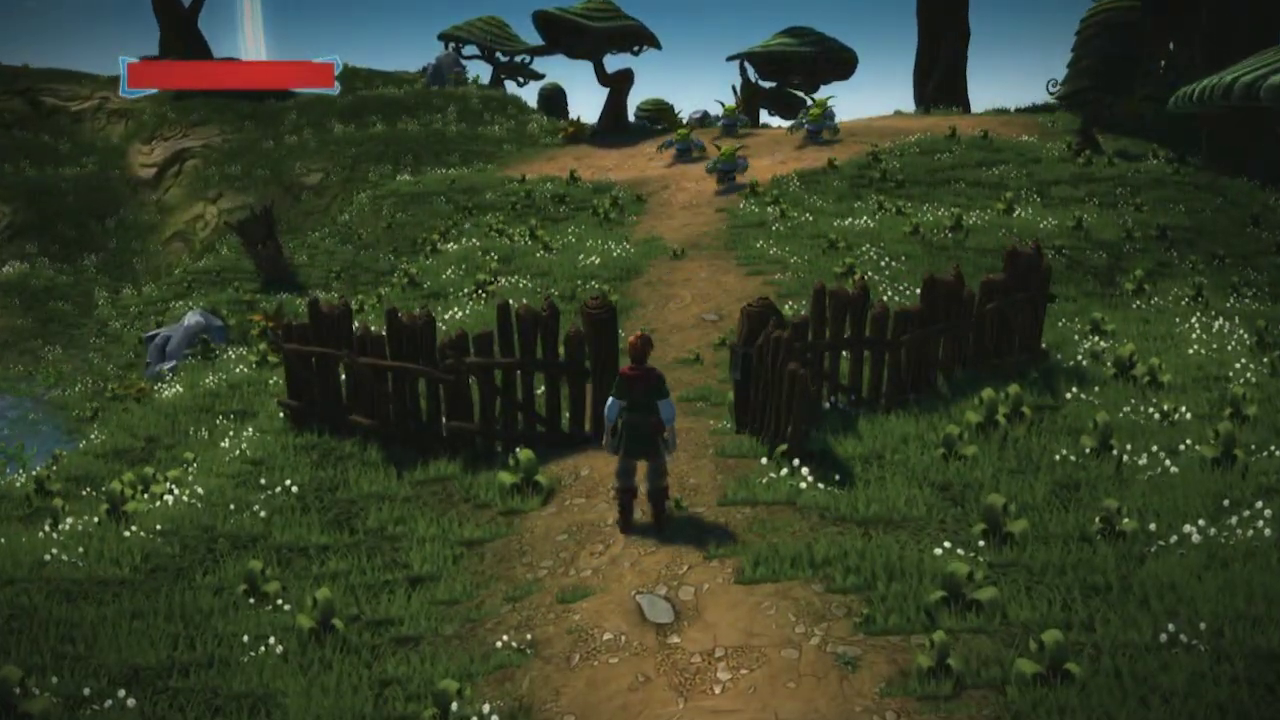
pyautogui.press('w')
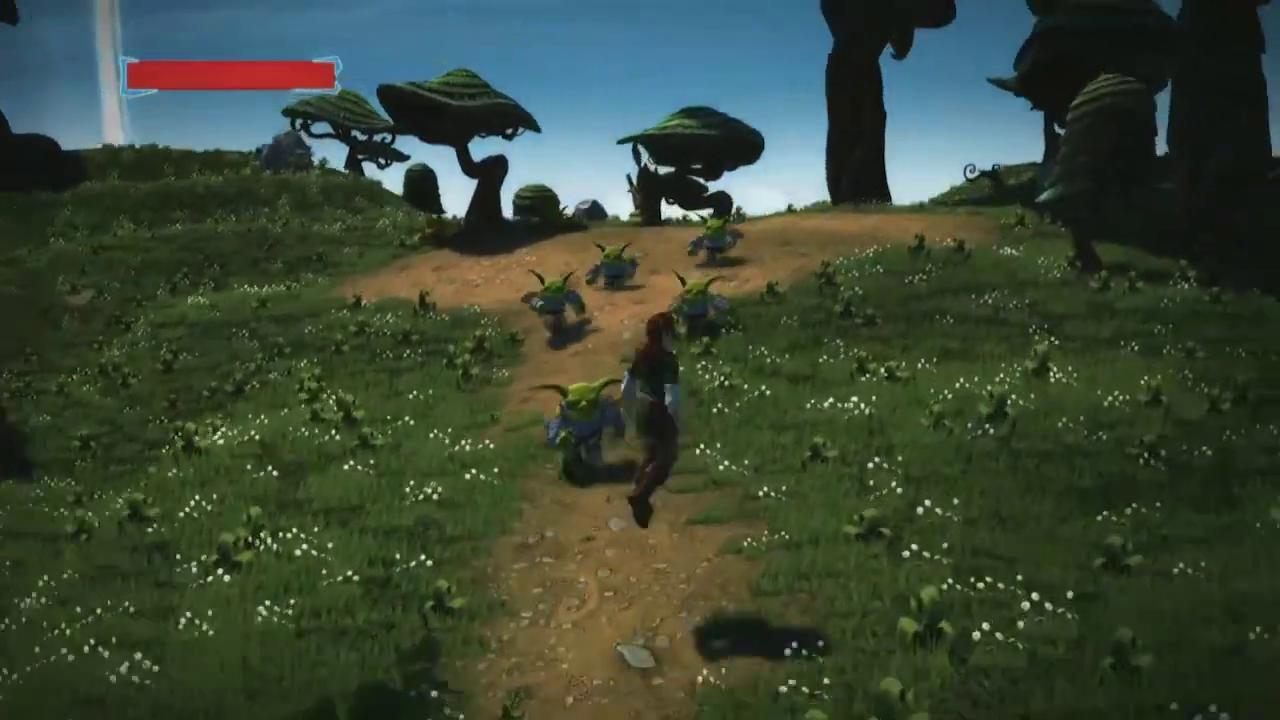